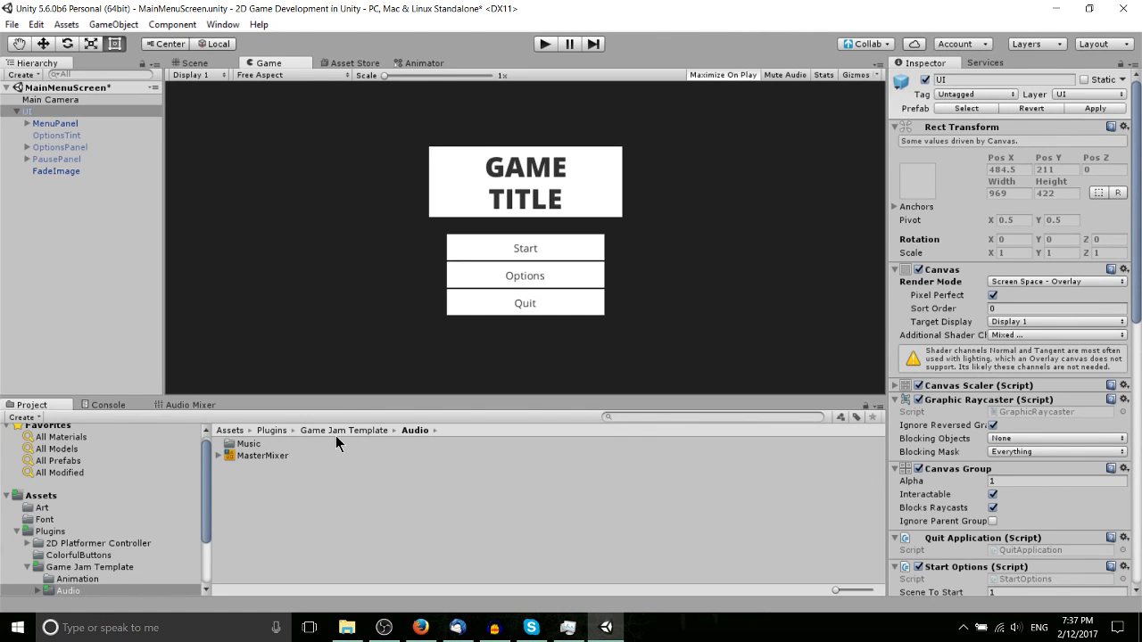
- Show the free Game Jam Menu Template Asset Store page and scroll to its Main Menu features
click(355, 63)
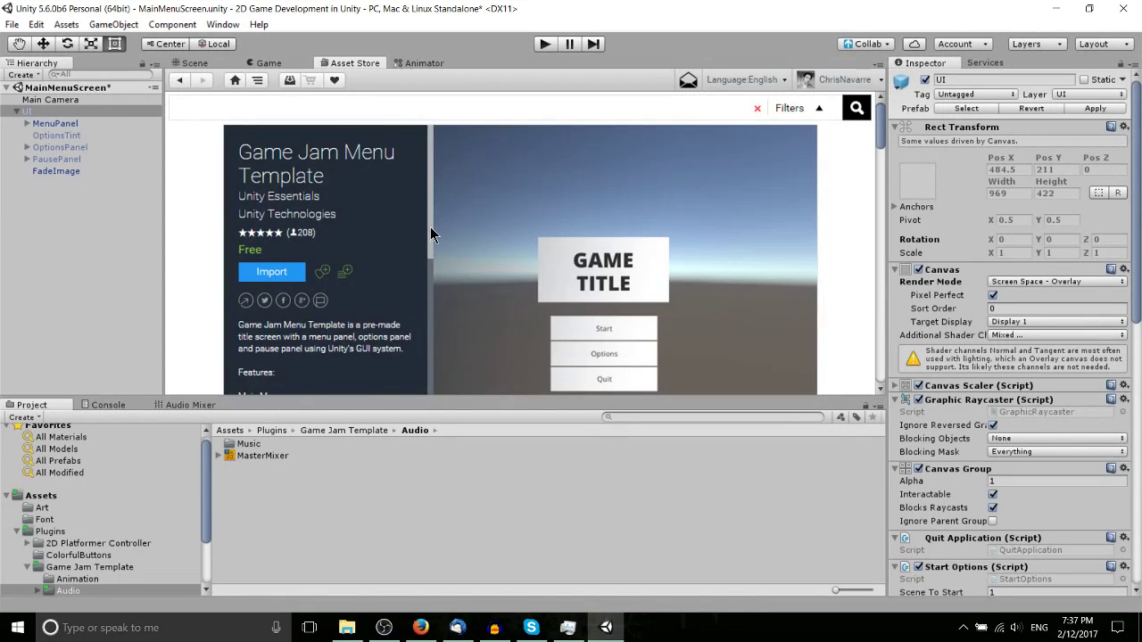
drag(430, 227, 434, 262)
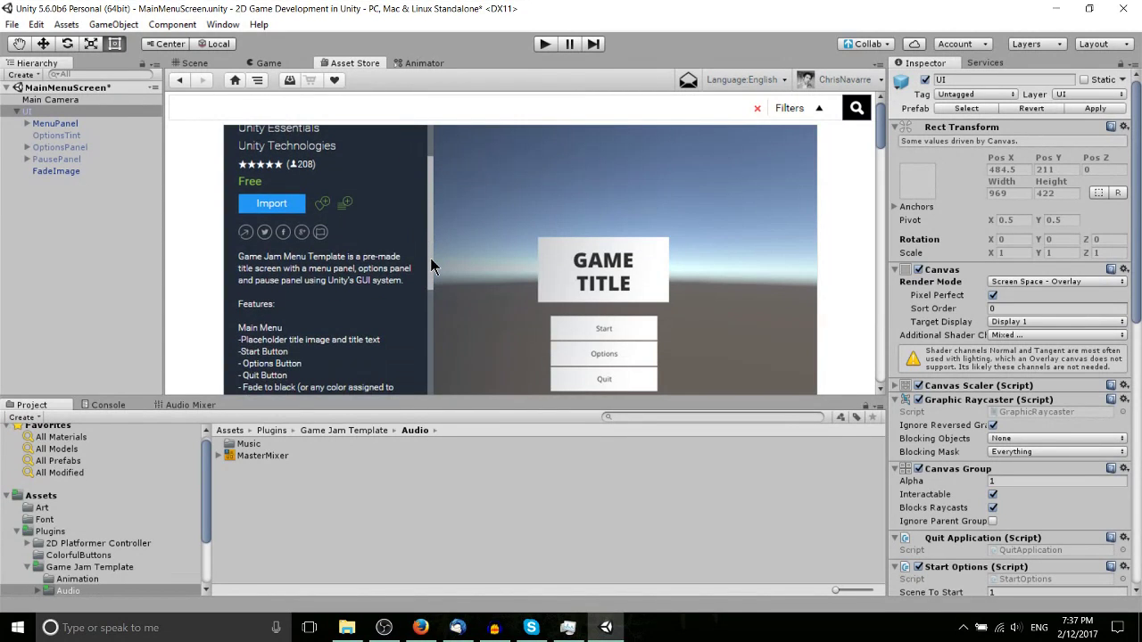
- In the Scene view, browse to the template's Prefabs folder (EventSystem, UI) and select the UI object
click(195, 63)
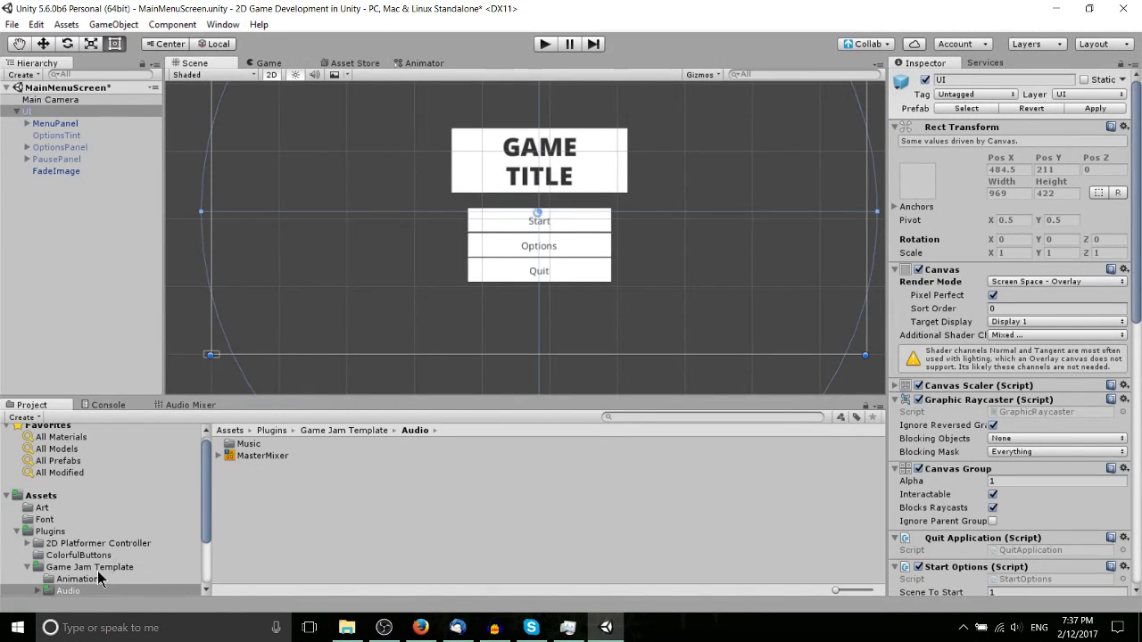
click(40, 567)
click(27, 569)
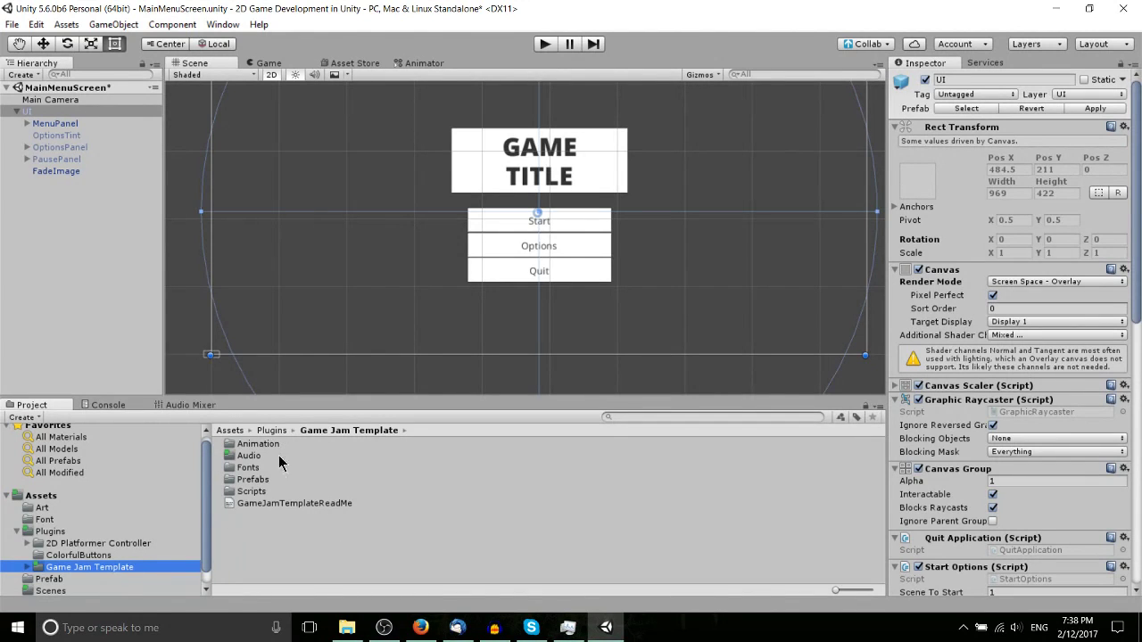
double_click(262, 482)
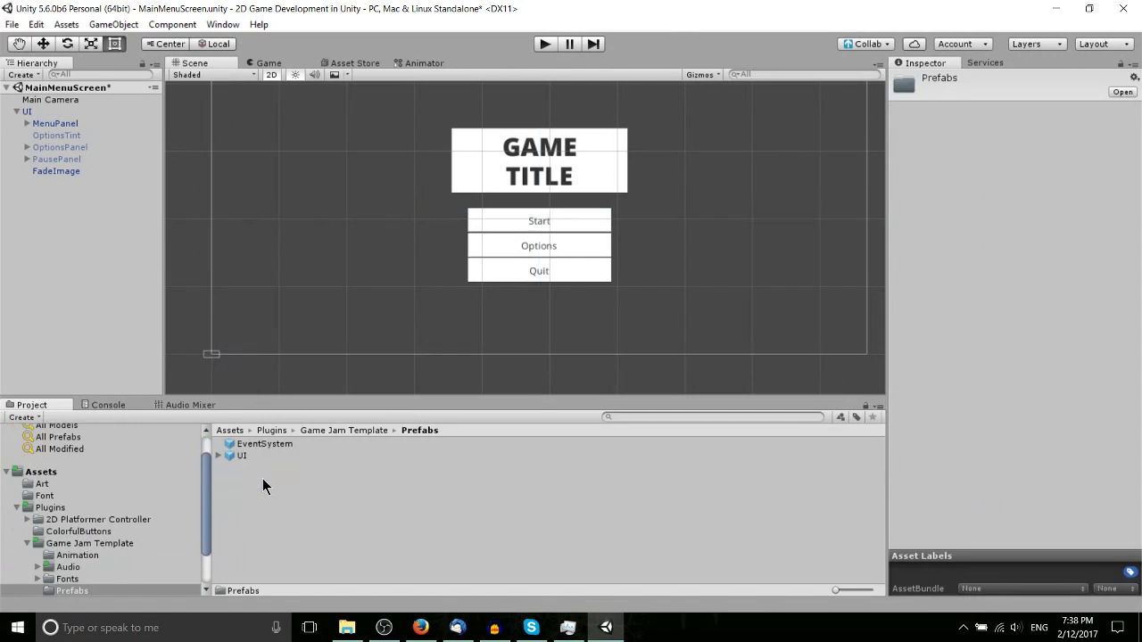
click(59, 111)
scroll(474, 272, down, 3)
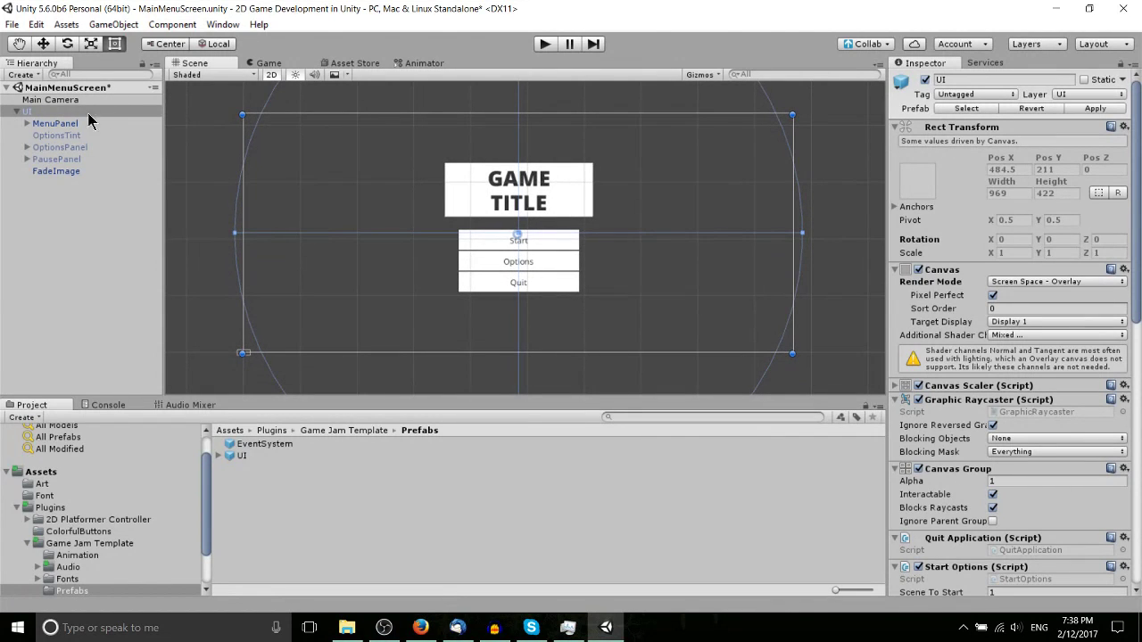
- Expand the UI prefab to list its panels and select the UI instance in the scene
click(234, 458)
click(220, 457)
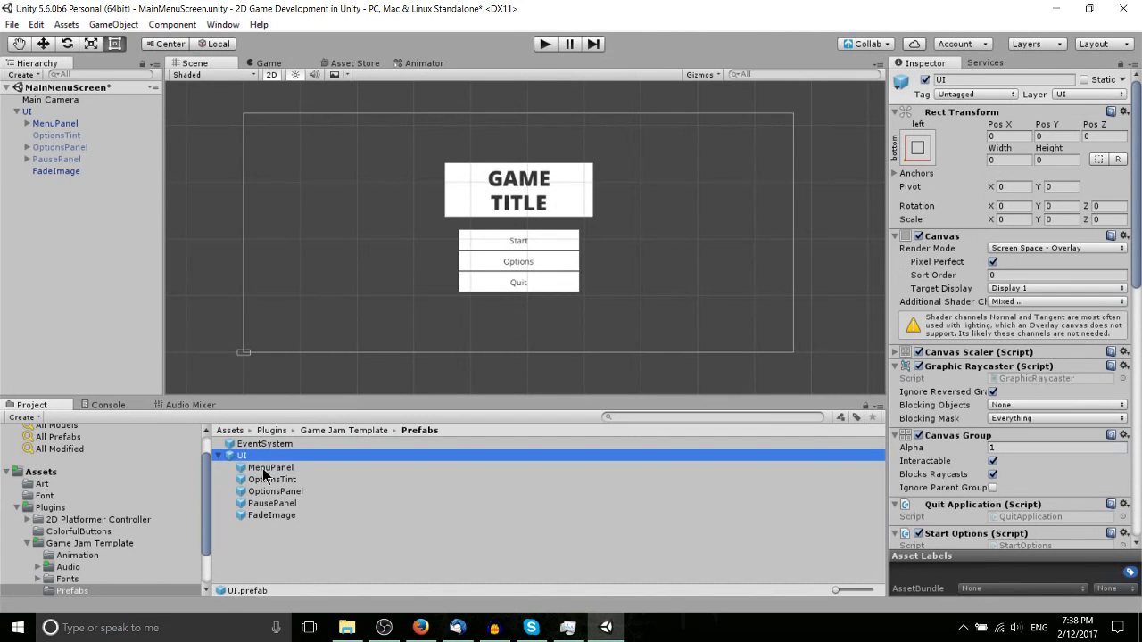
scroll(543, 252, up, 3)
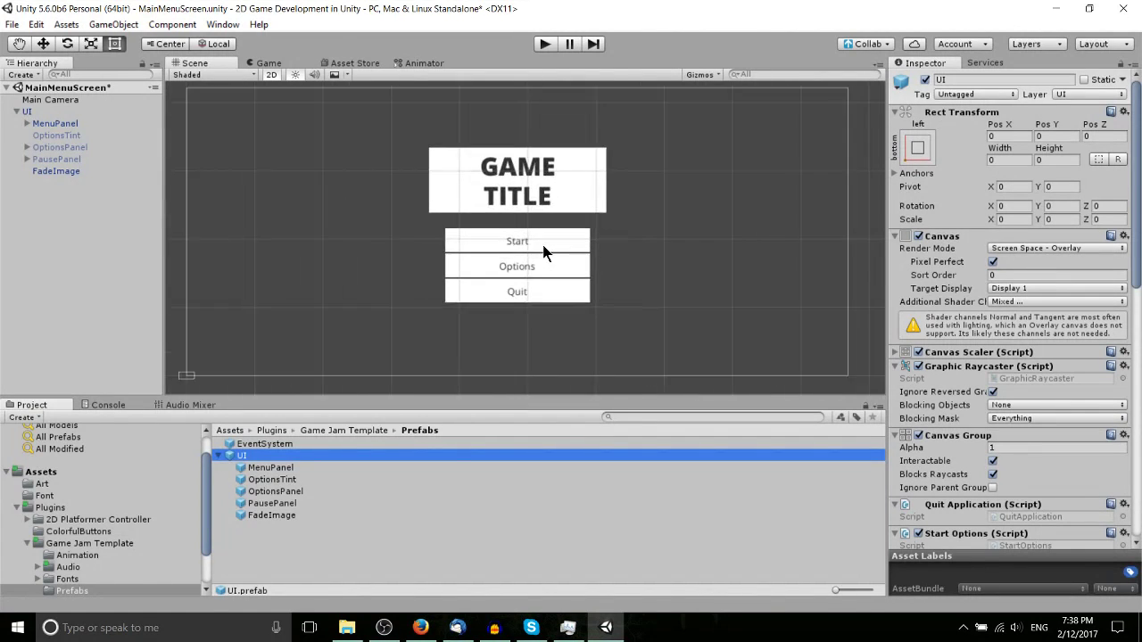
scroll(687, 173, down, 1)
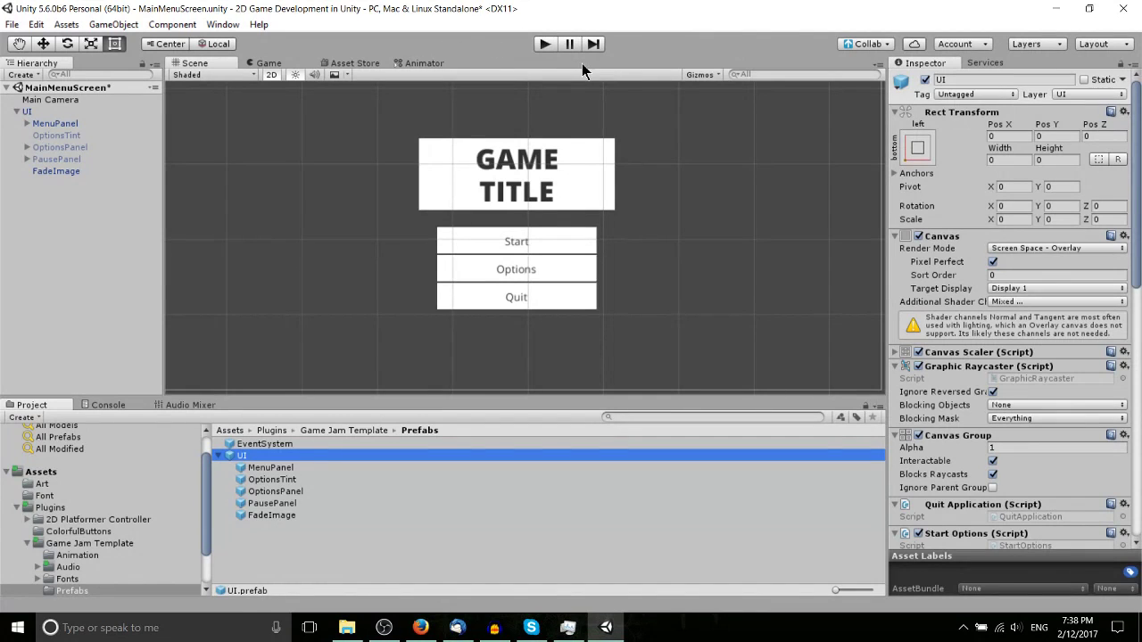
click(512, 181)
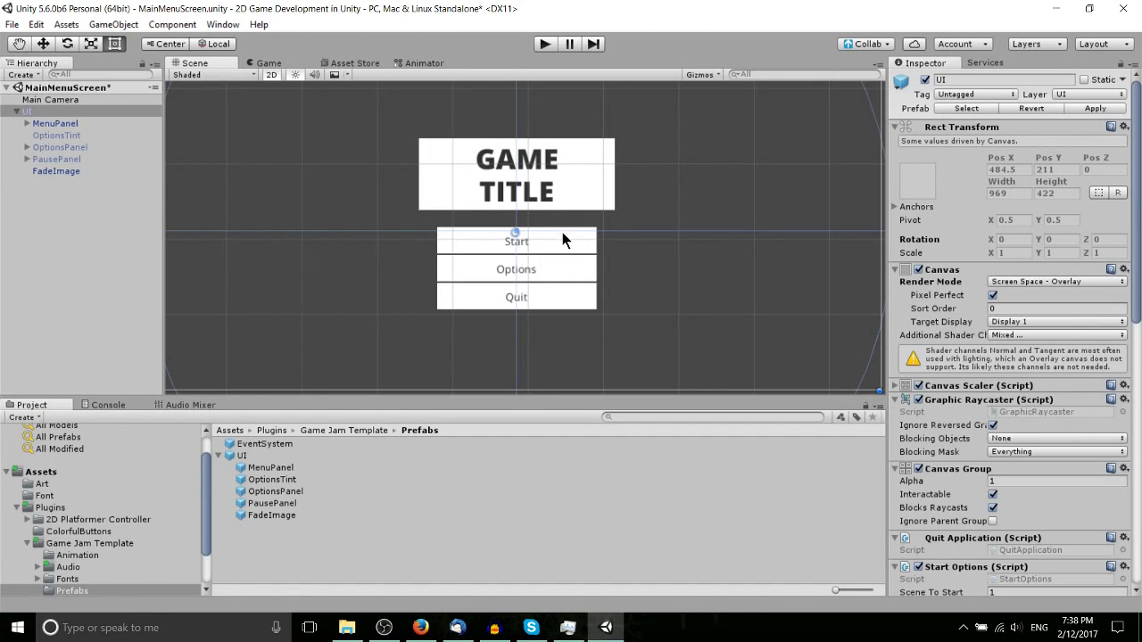
- Inspect the OptionsPanel, PausePanel, OptionsTint and FadeImage objects in the Hierarchy
click(100, 147)
click(98, 160)
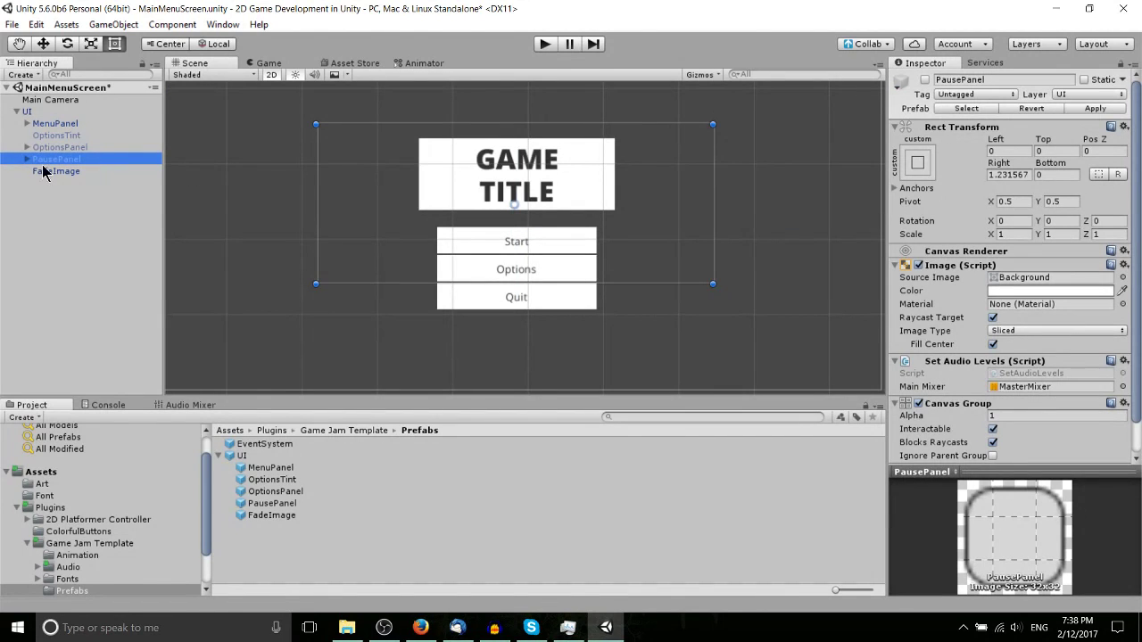
click(88, 136)
click(81, 174)
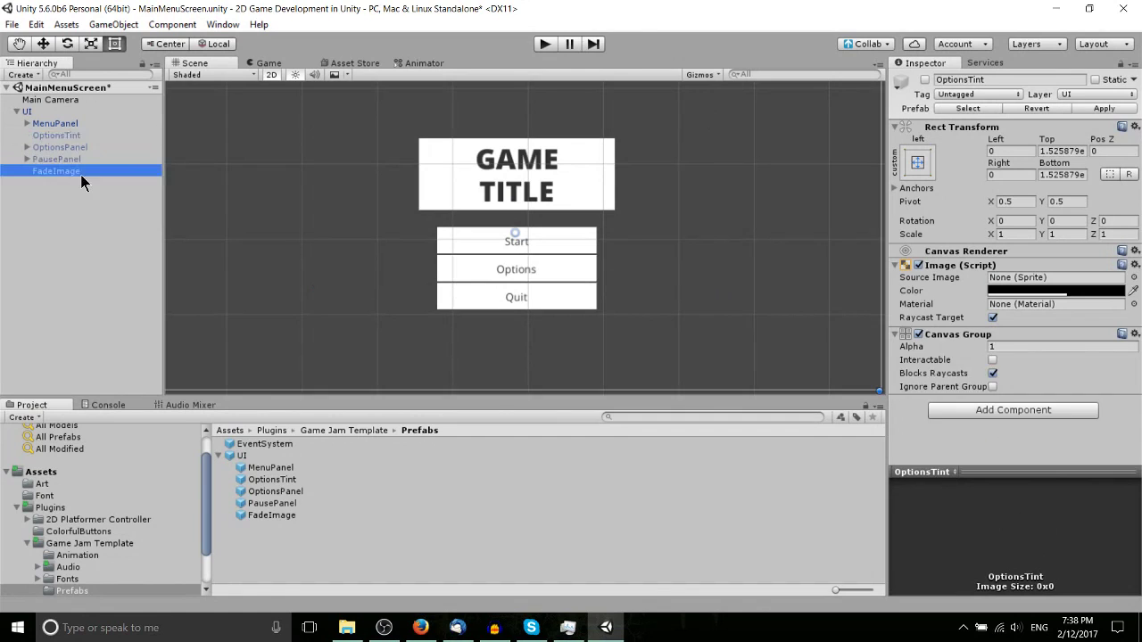
click(93, 138)
click(91, 171)
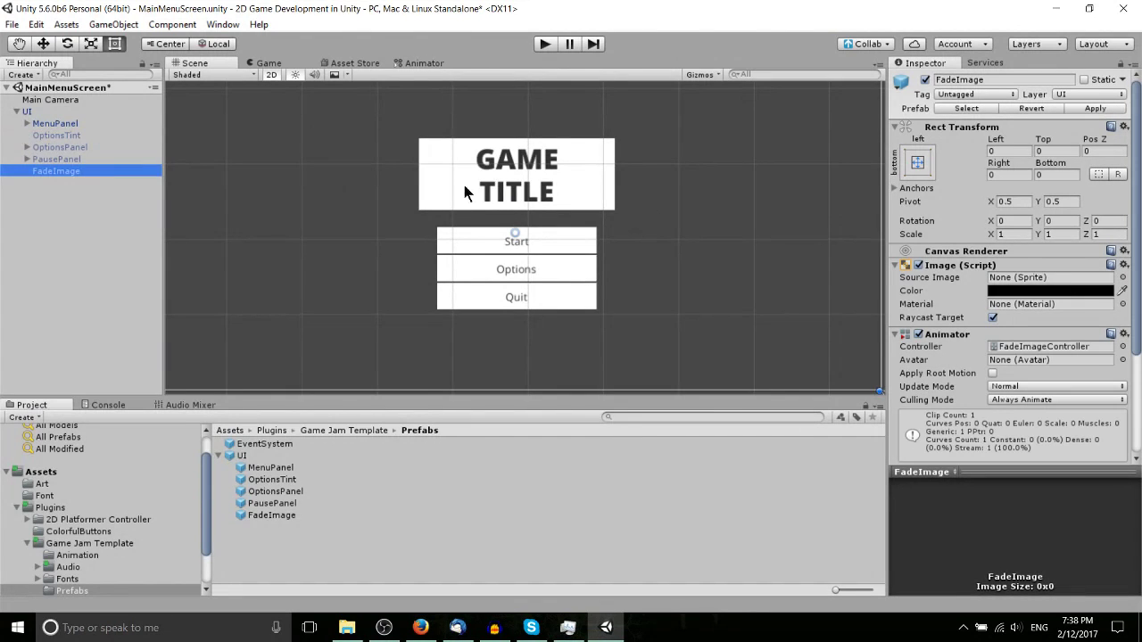
- Play the menu scene in the Game view, view the Options volume sliders, then go back to the main menu
click(277, 63)
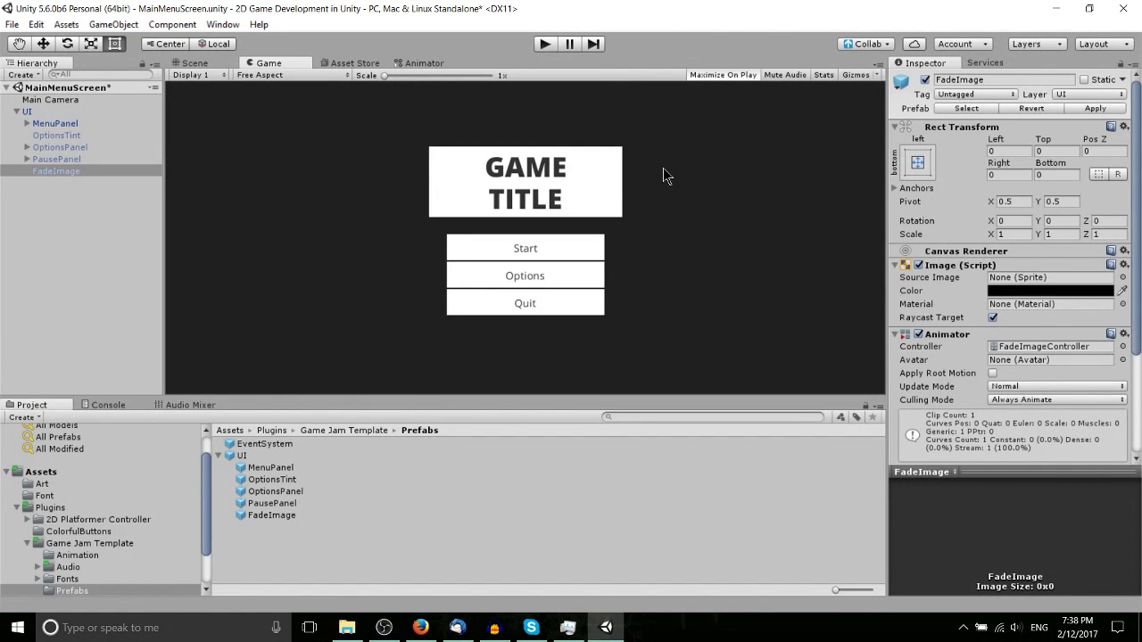
click(544, 45)
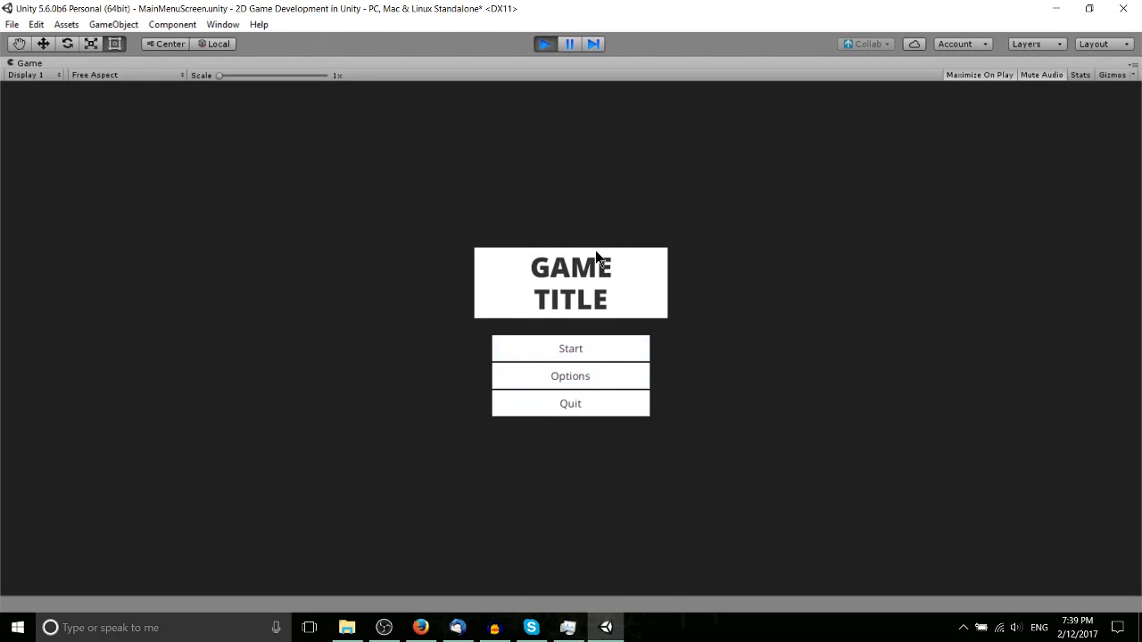
click(604, 379)
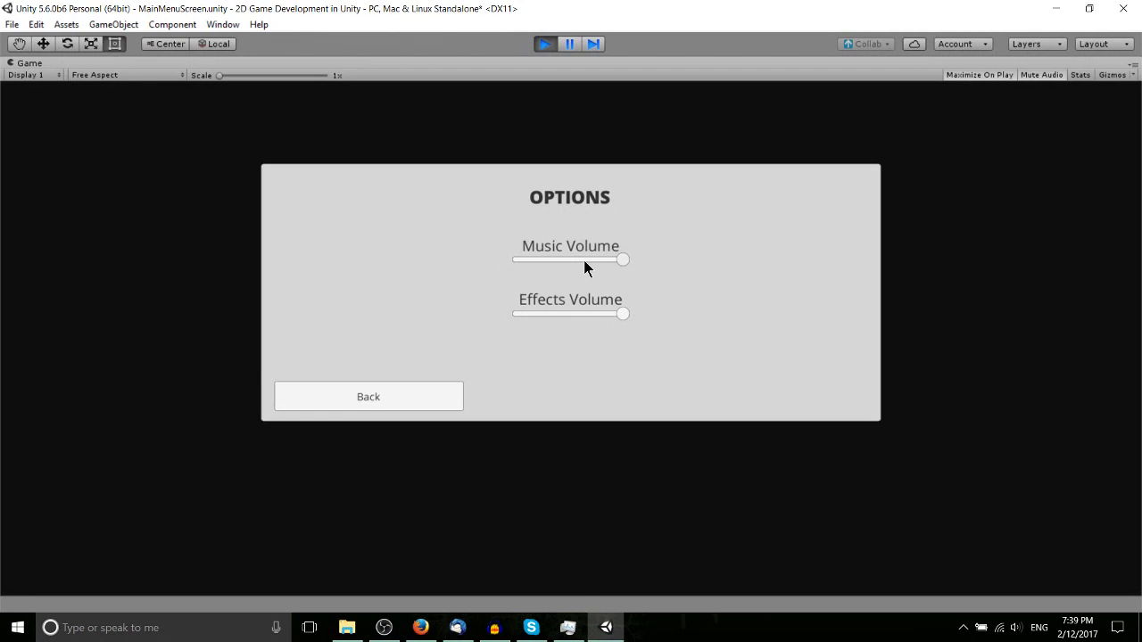
click(393, 388)
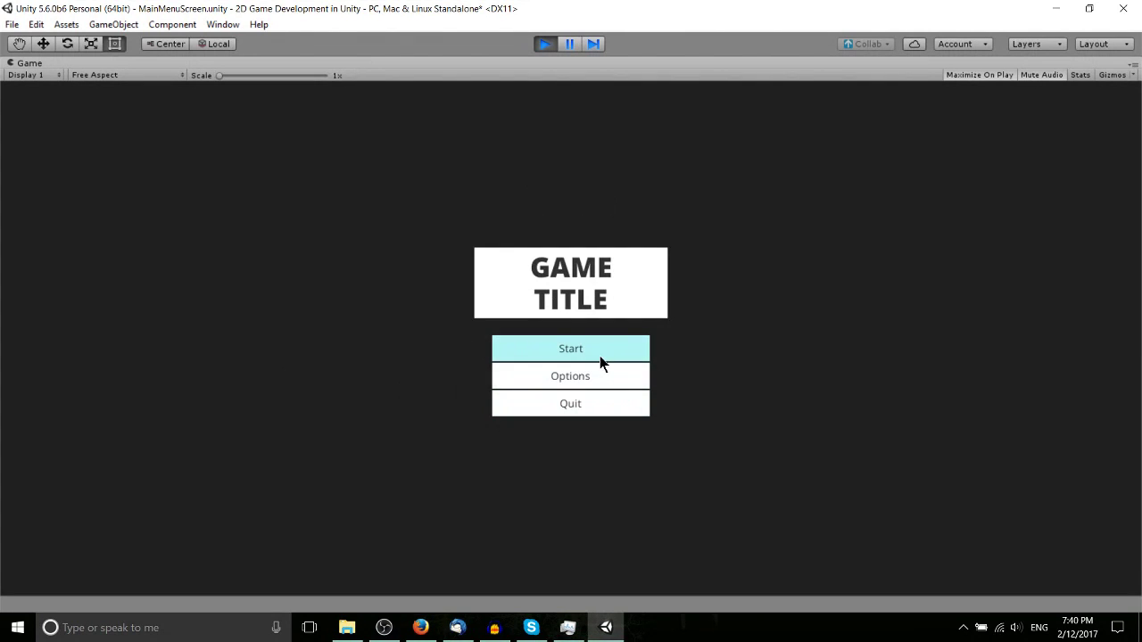
- Stop Play mode and select the MasterMixer asset in the template's Audio folder
click(547, 44)
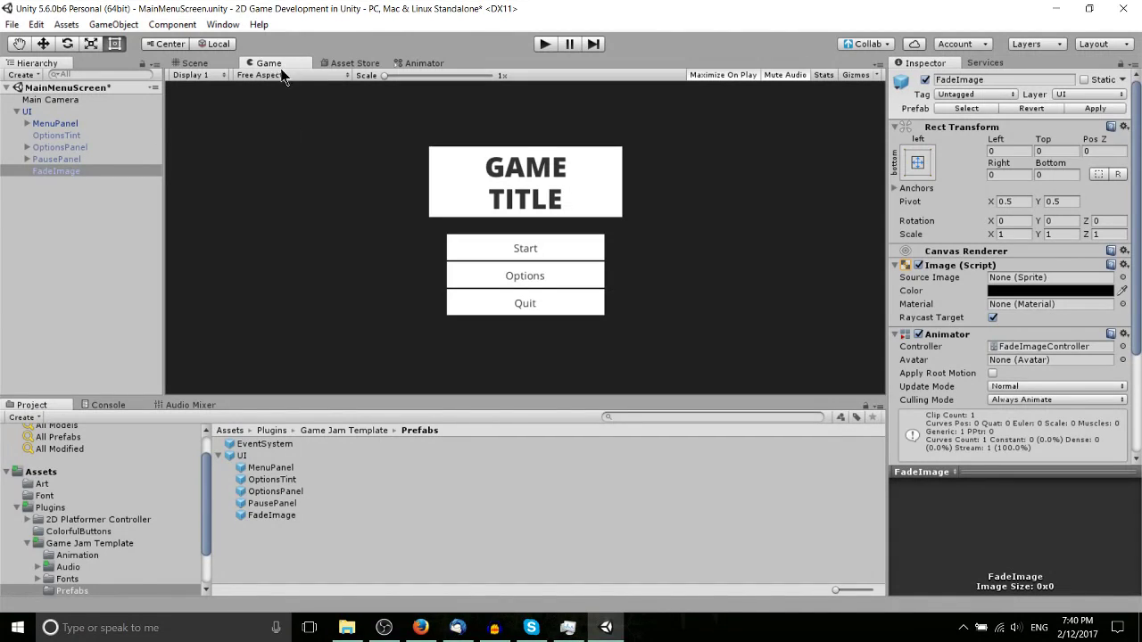
click(228, 24)
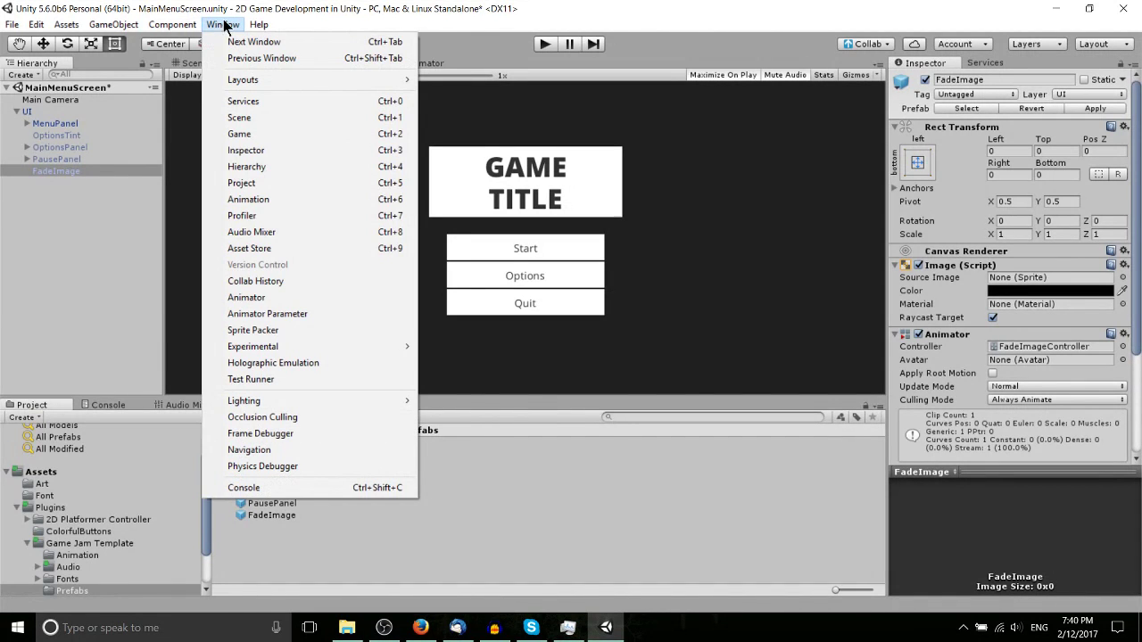
click(220, 28)
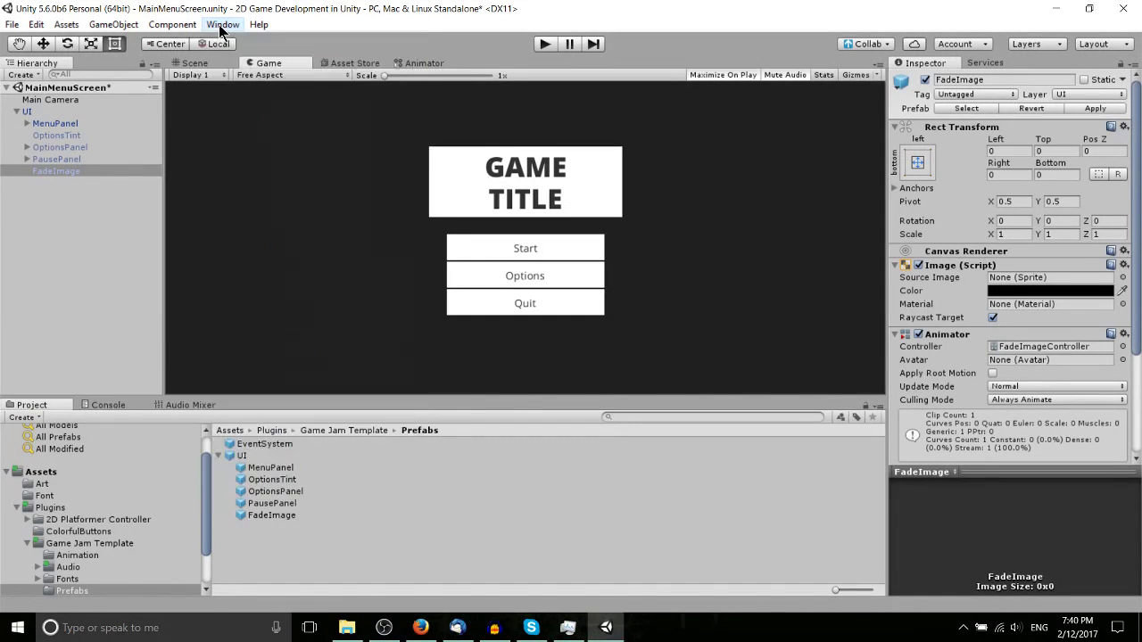
click(219, 453)
scroll(79, 555, down, 2)
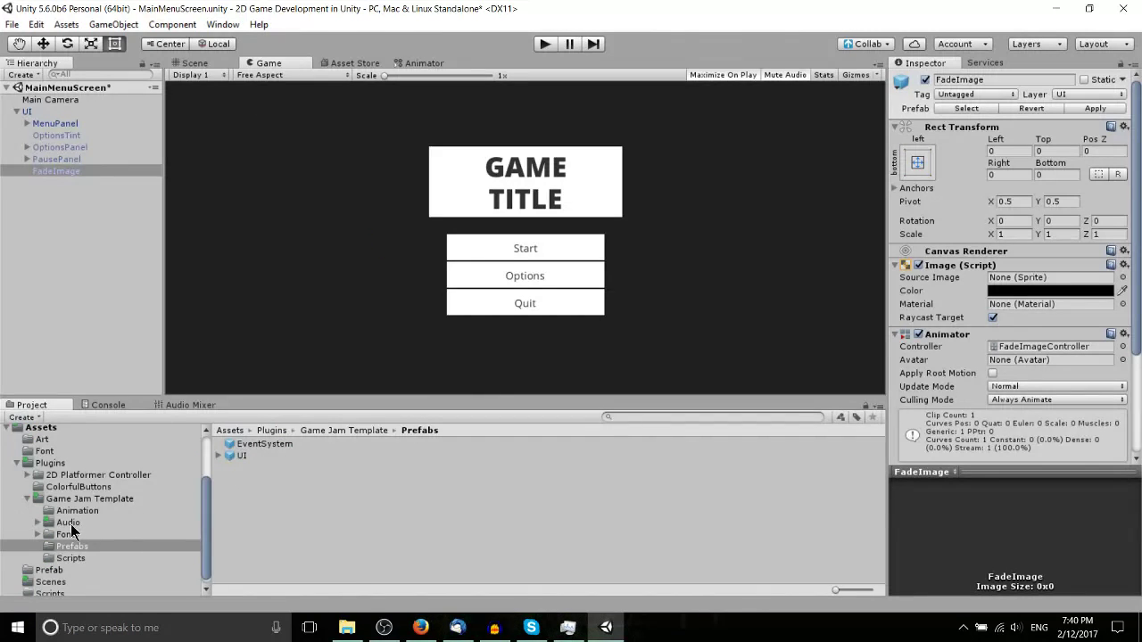
click(69, 523)
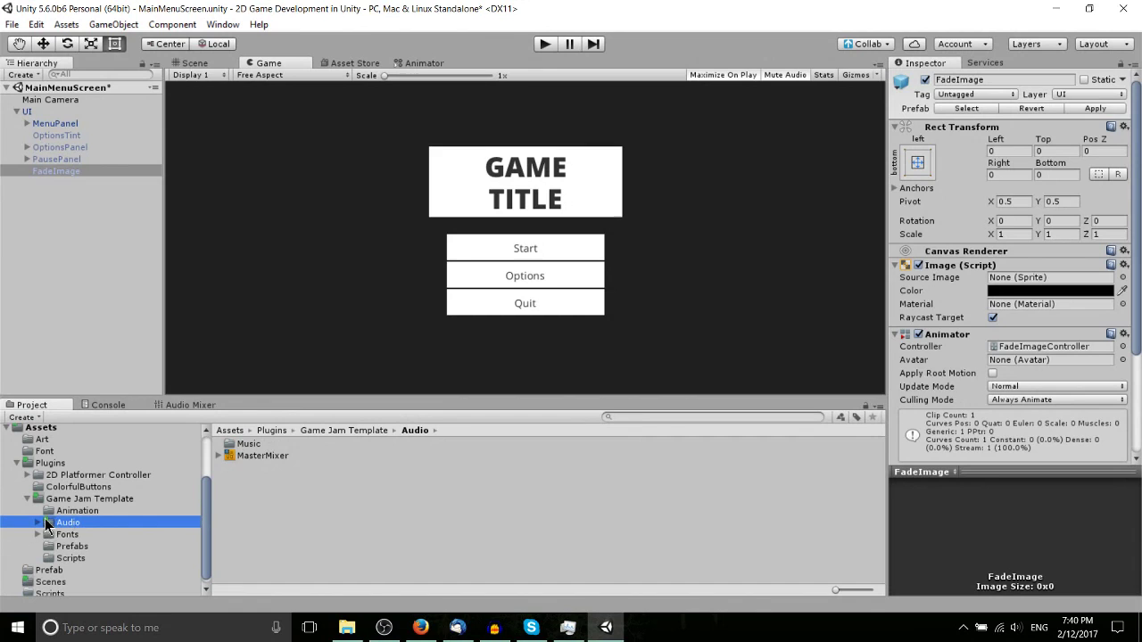
click(247, 460)
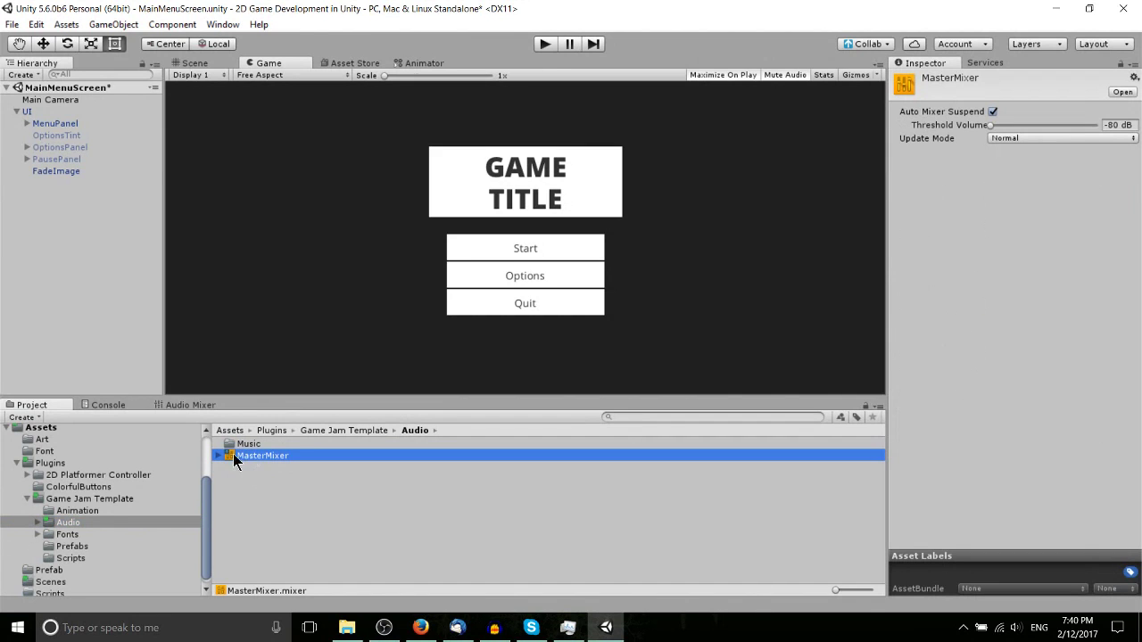
- Open MasterMixer in a taller Audio Mixer panel and select OptionsPanel to view its components
click(194, 407)
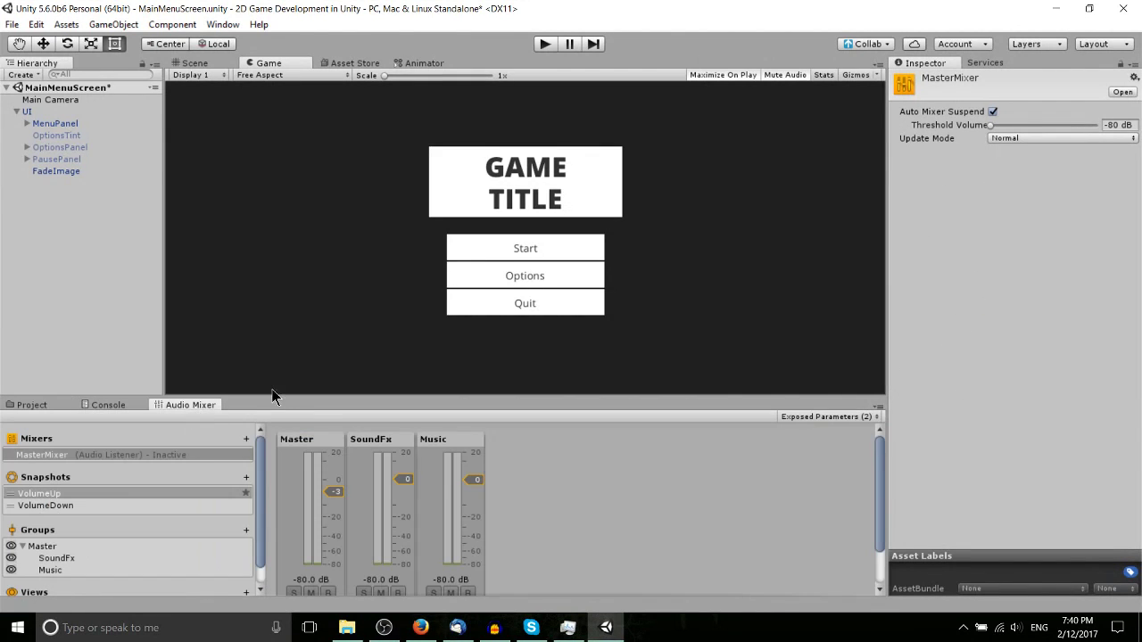
drag(276, 398, 324, 296)
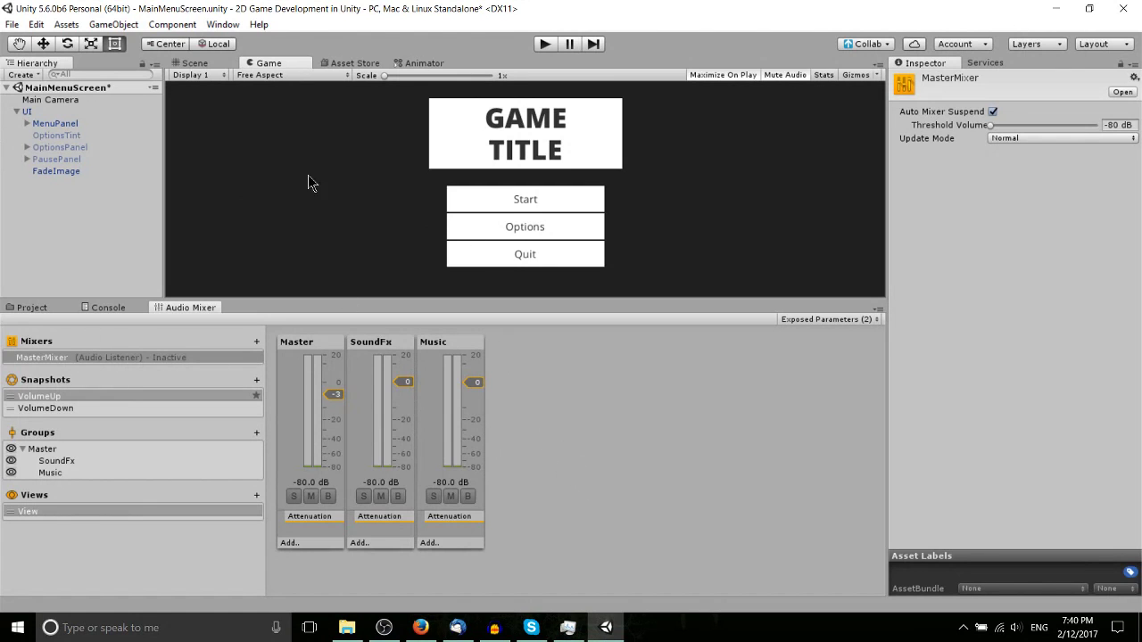
click(63, 149)
- Inspect SfxVolSliderOptions' parts, -80 to 0 range and SetSfxLevel callback, then jump to PausePanel in a wider Inspector
click(27, 147)
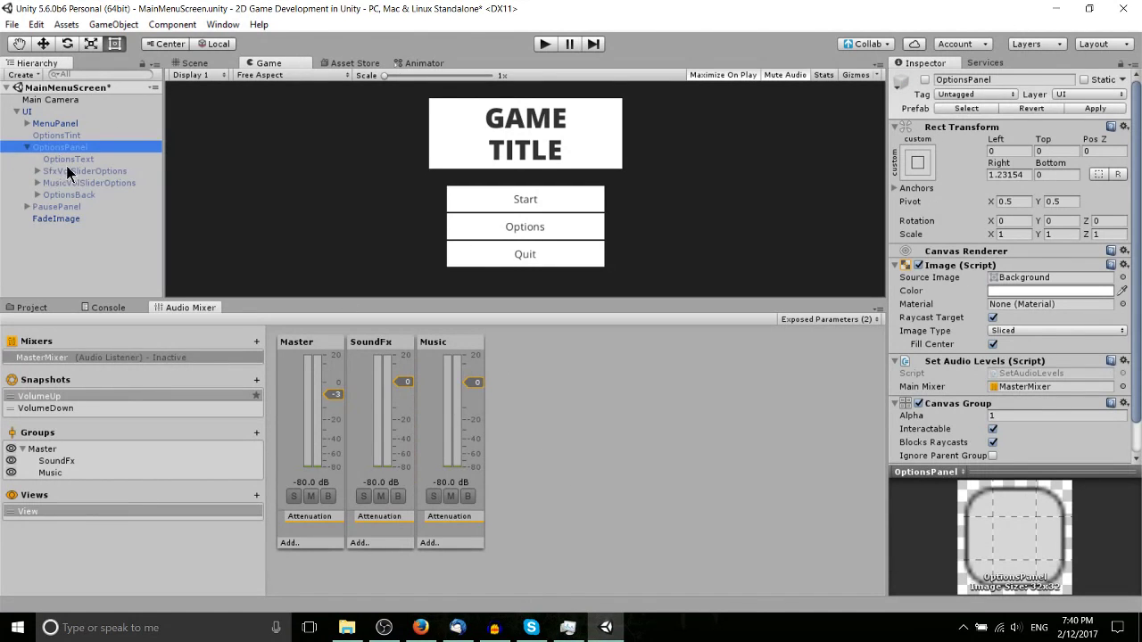
click(74, 171)
click(38, 170)
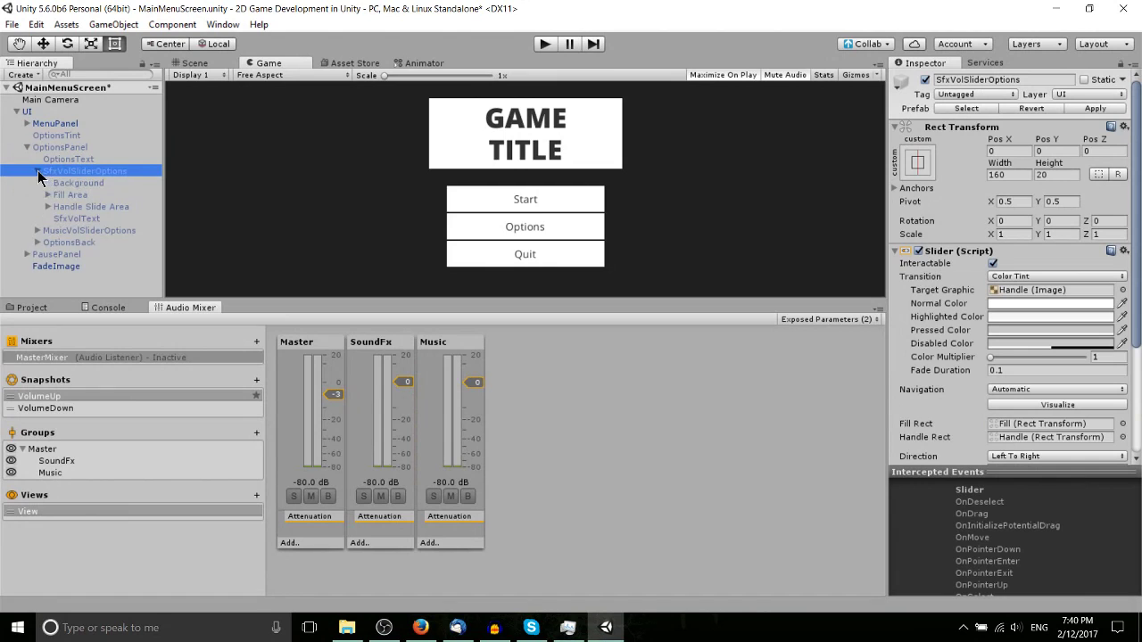
click(78, 196)
click(82, 206)
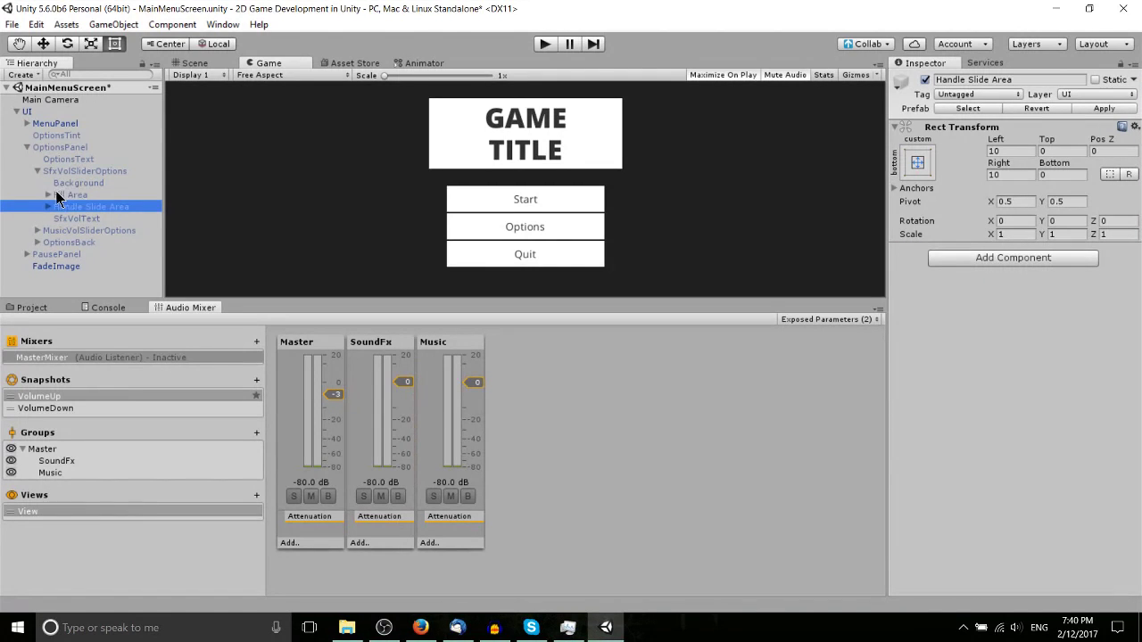
click(62, 171)
scroll(1023, 312, down, 5)
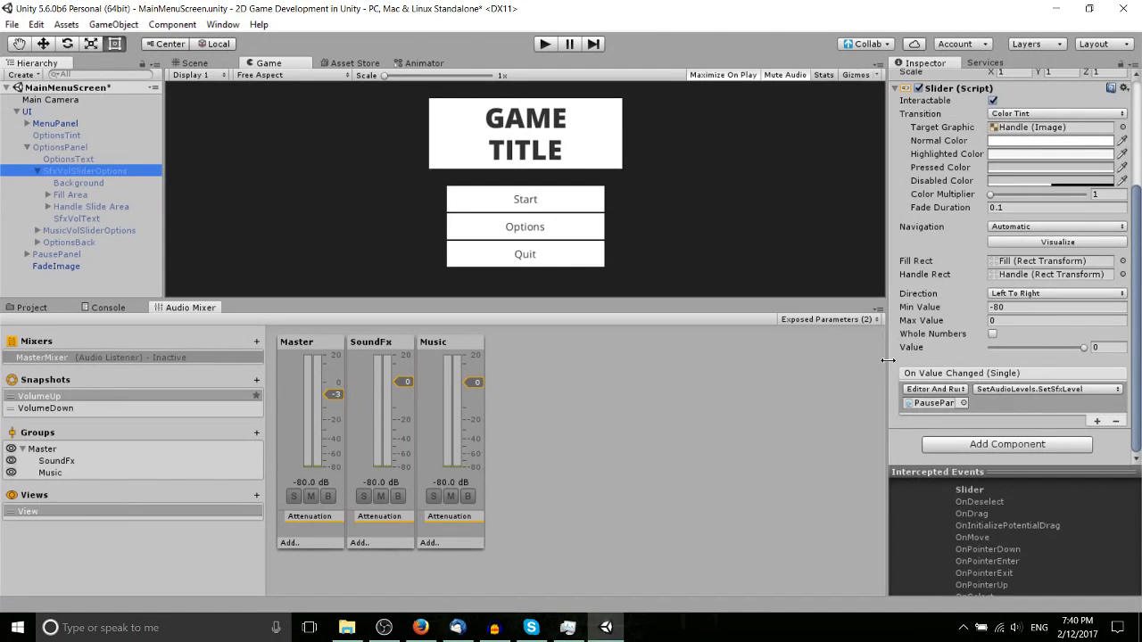
drag(888, 360, 760, 360)
double_click(811, 402)
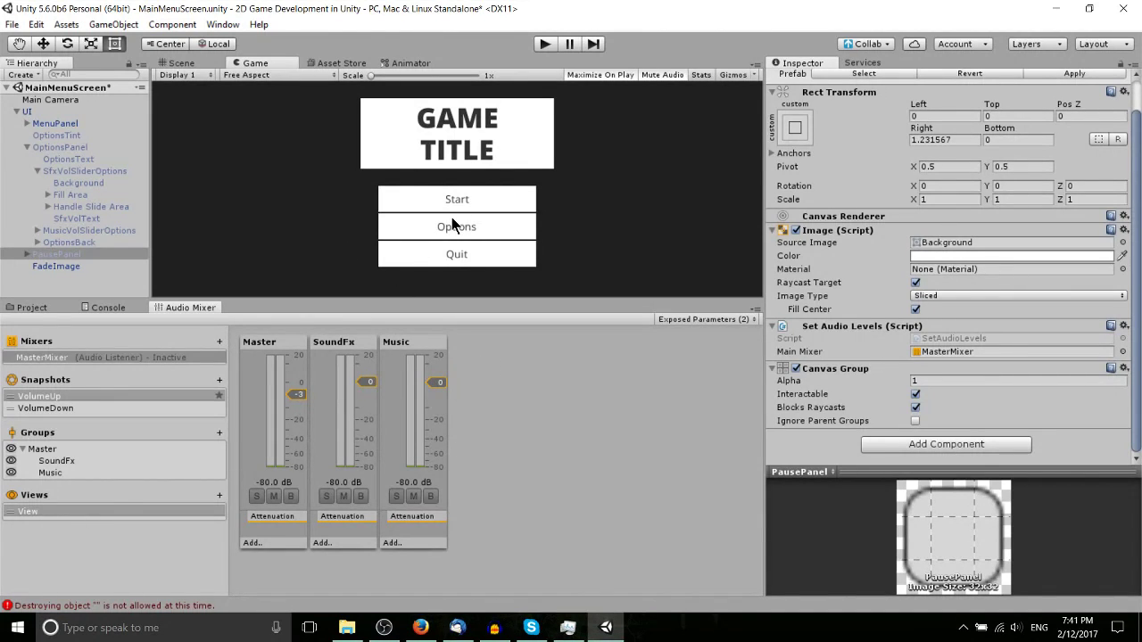
- Restart Play mode, enlarge the Game view, show MasterMixer's live levels, and open the game's Options panel
click(545, 44)
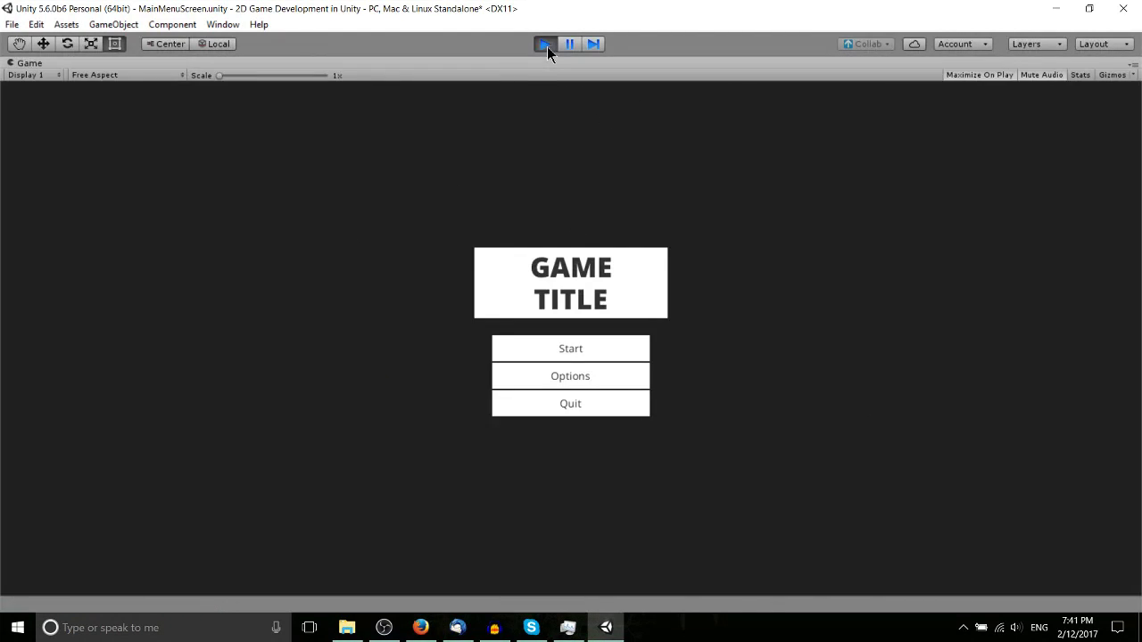
click(547, 46)
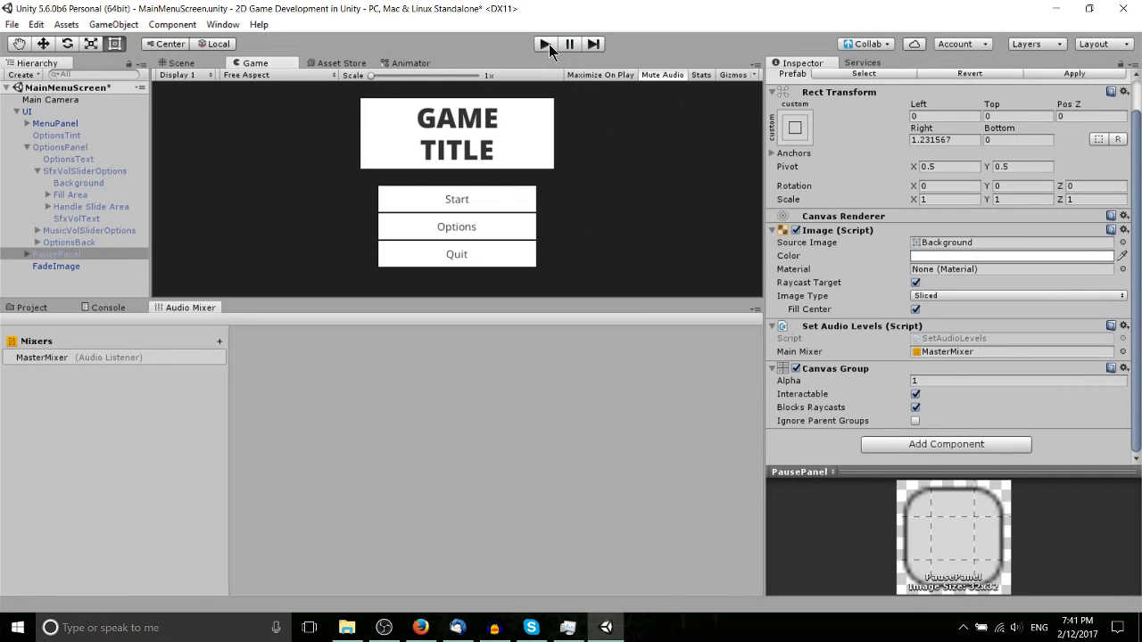
click(546, 43)
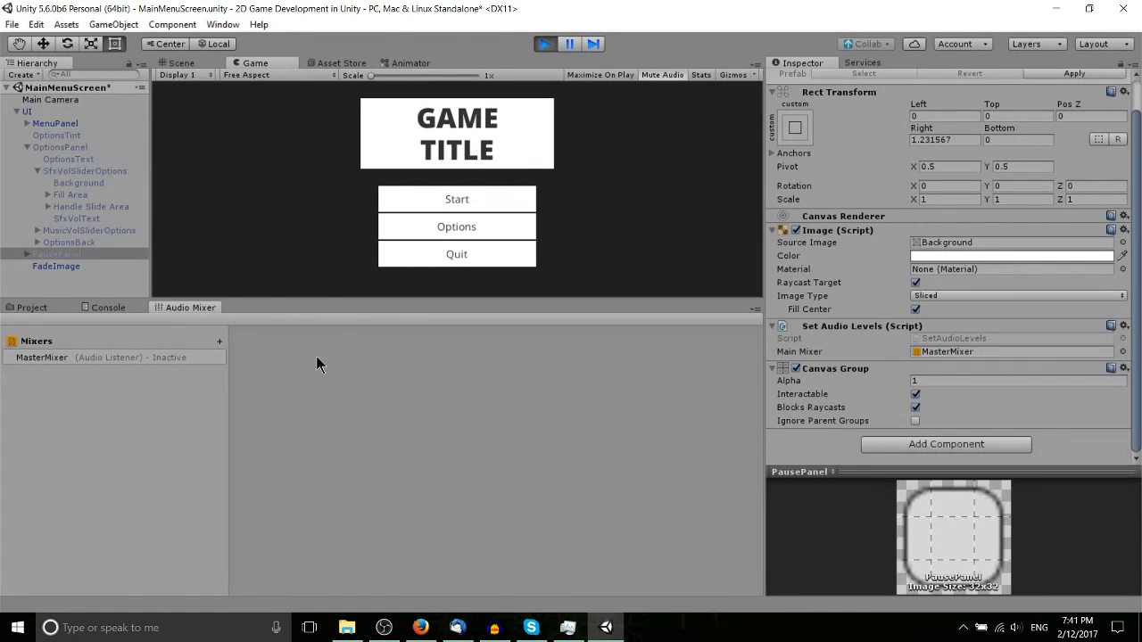
drag(329, 303, 336, 331)
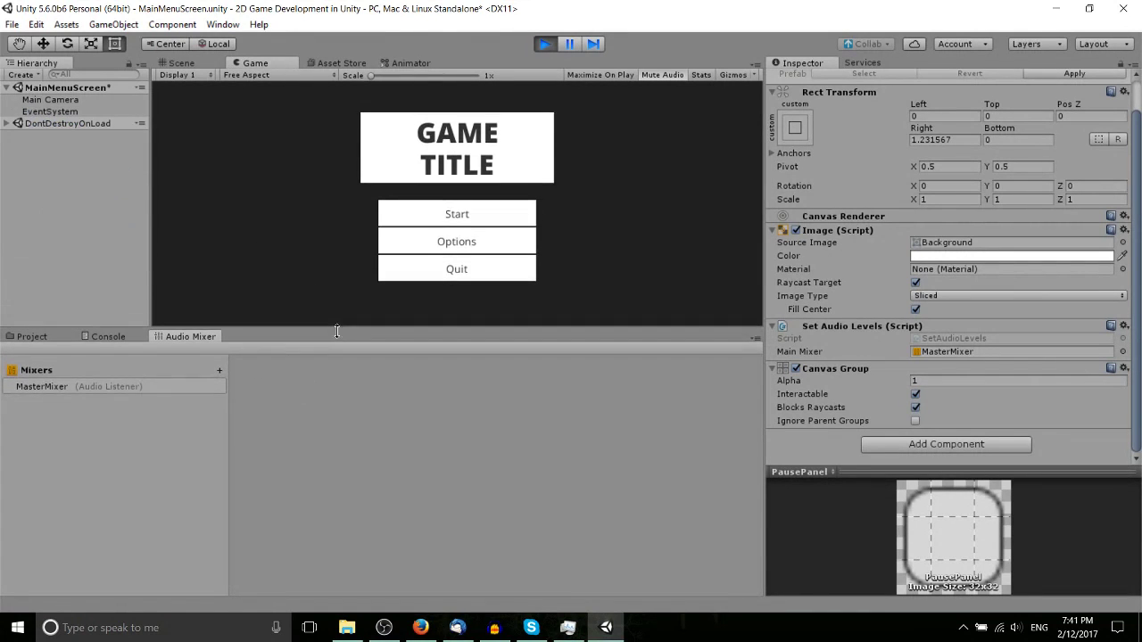
click(99, 385)
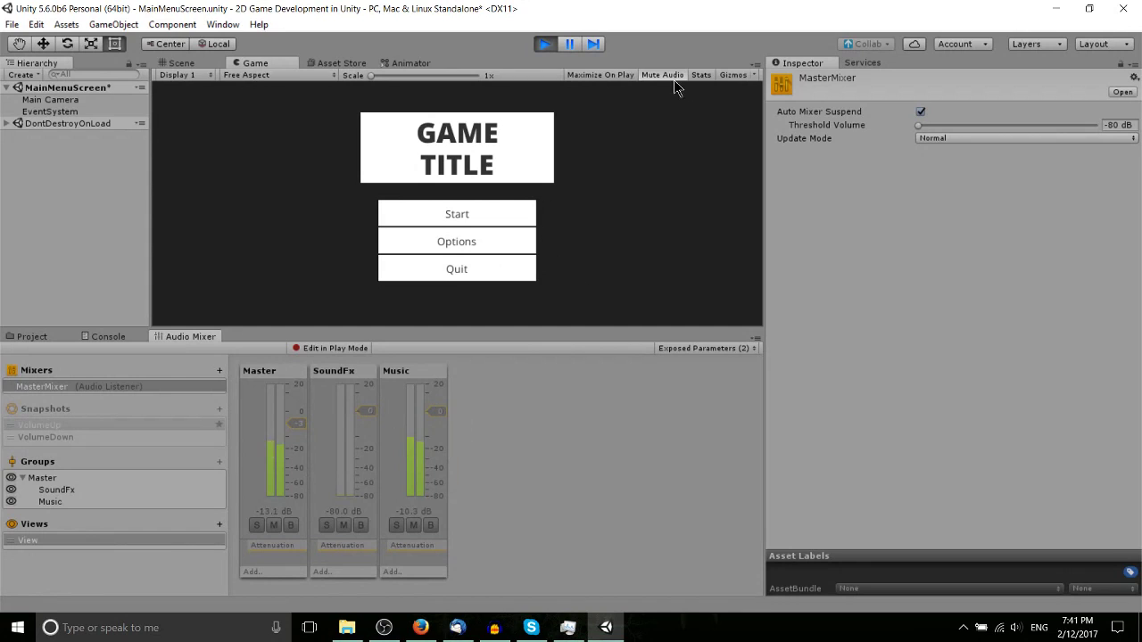
click(463, 242)
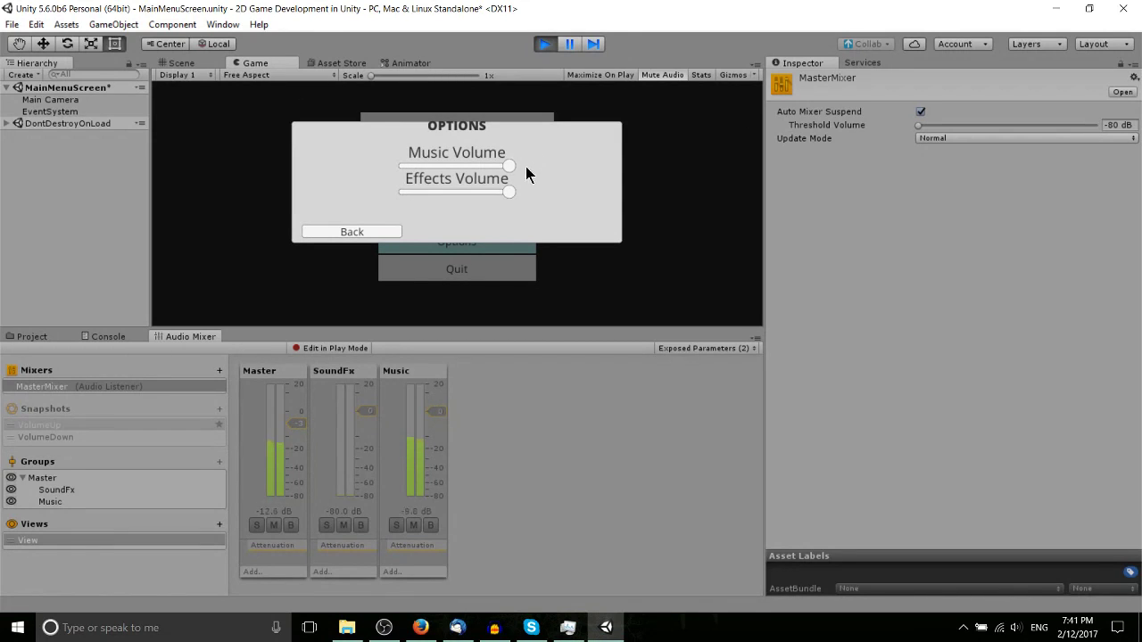
- Lower the Music and Effects Volume sliders, then exit Play mode with Ctrl+P
drag(510, 164, 472, 164)
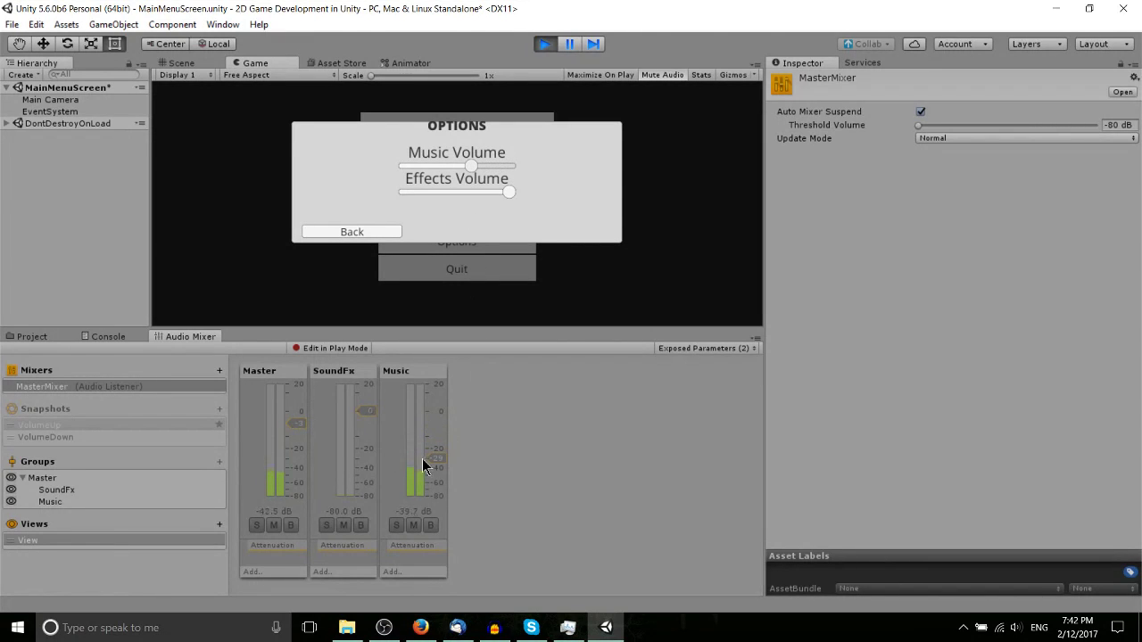
drag(505, 187, 480, 190)
key(ctrl+p)
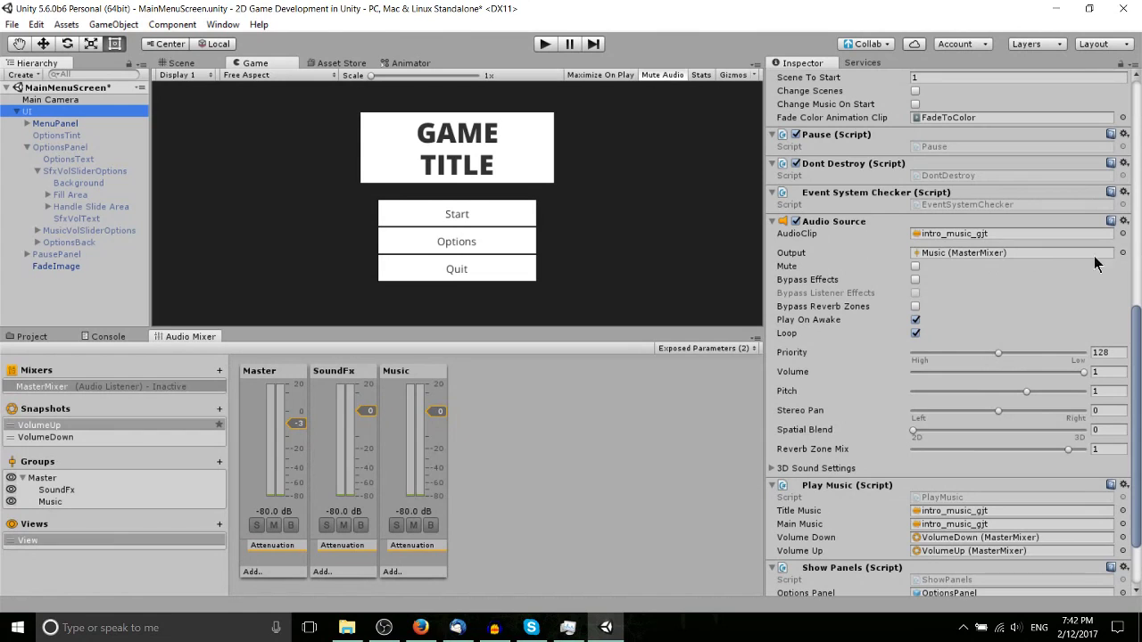
click(1122, 253)
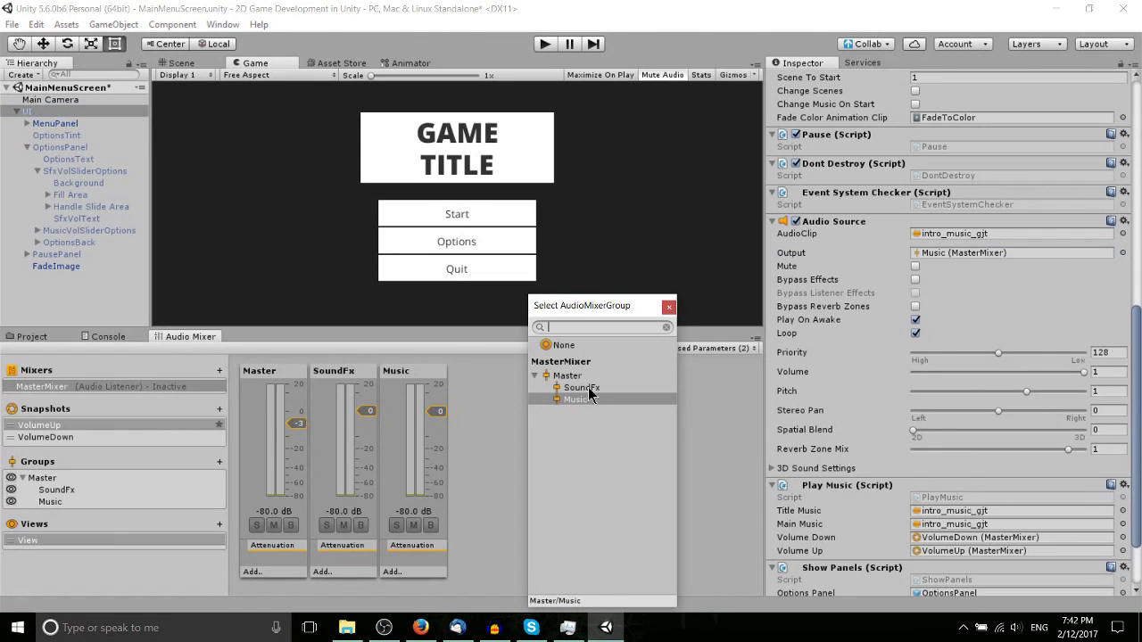
click(669, 306)
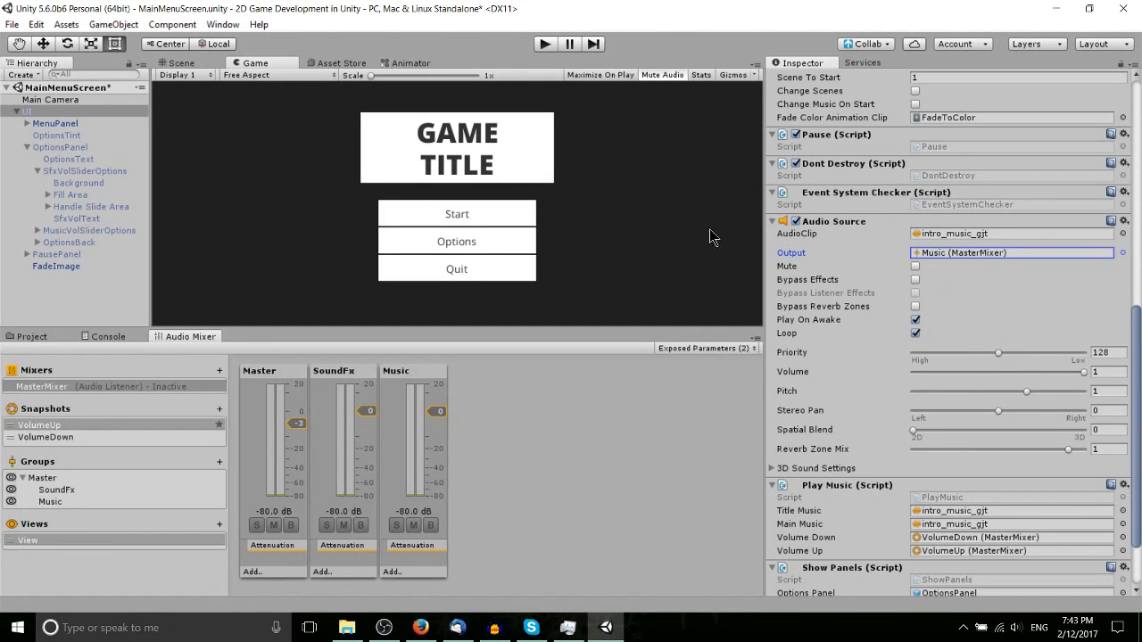
key(ctrl+p)
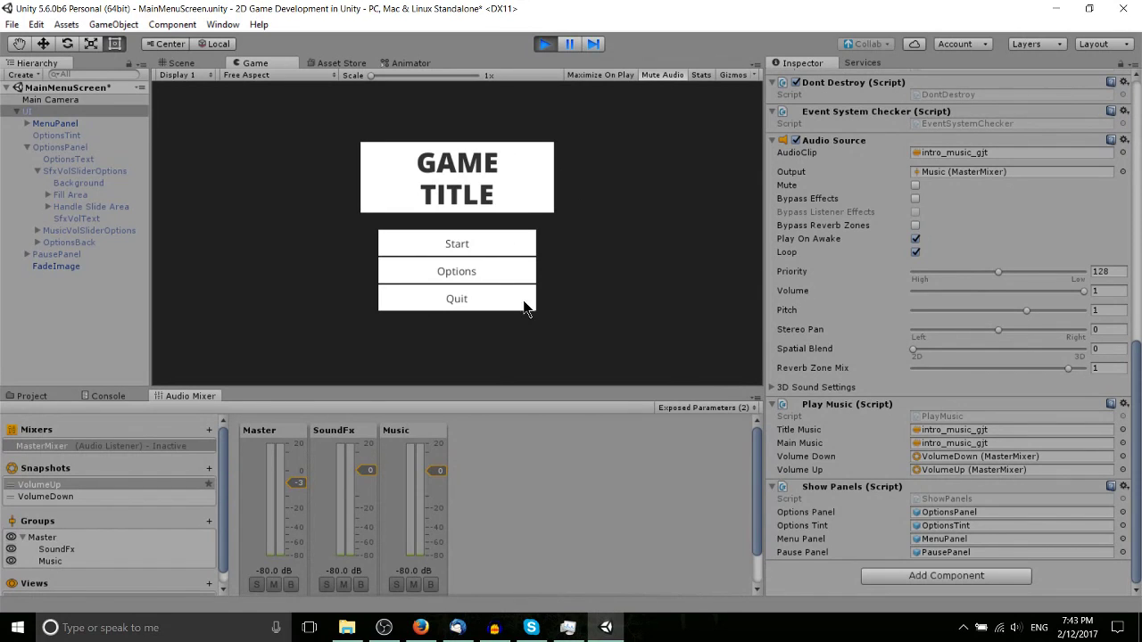
click(484, 241)
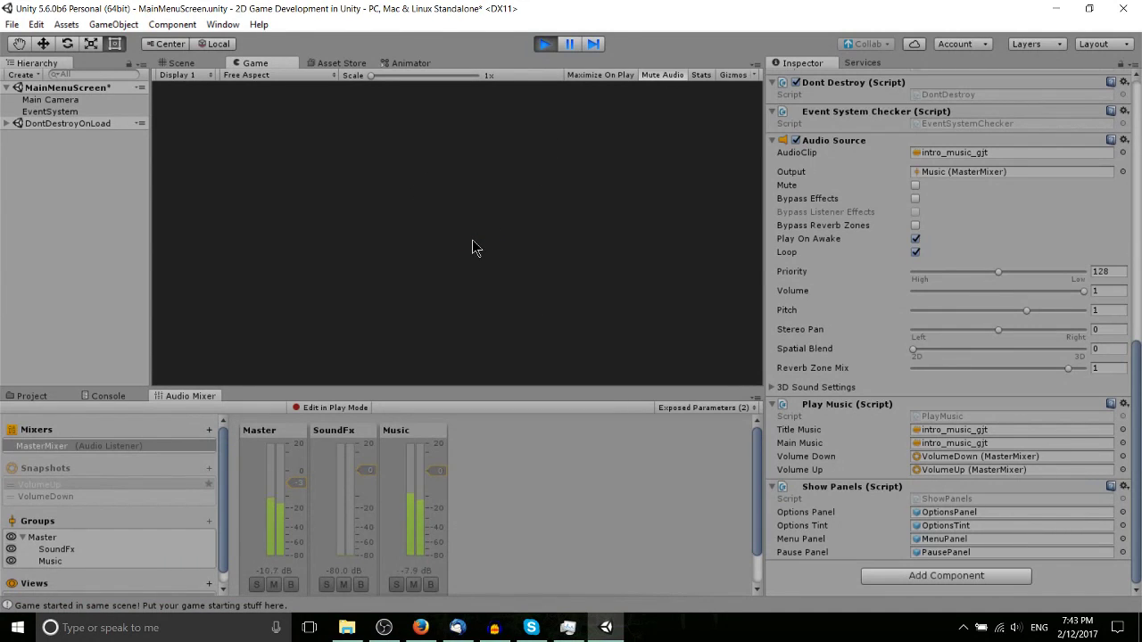
key(Escape)
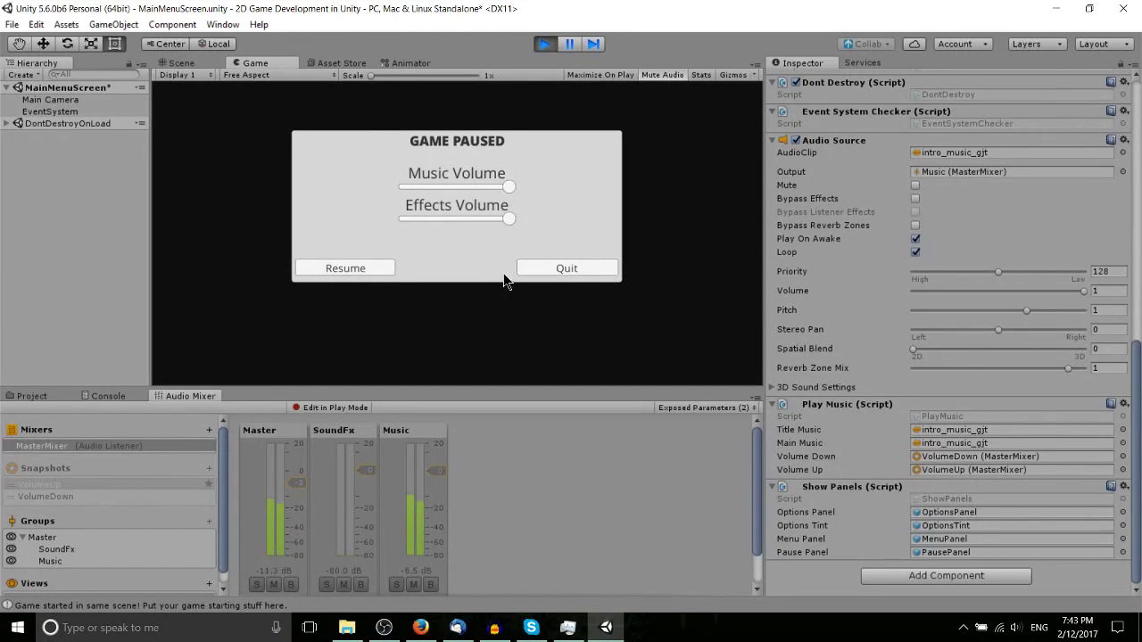
click(562, 277)
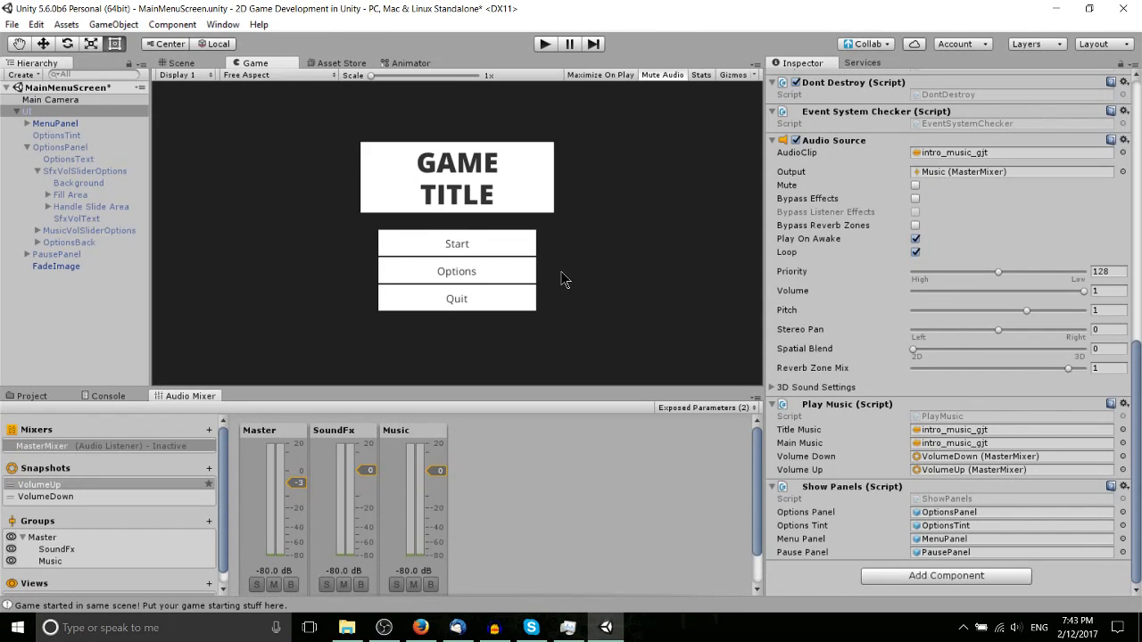
- Select OptionsPanel to show its components, then bring up the Asset Store front page
scroll(863, 334, up, 10)
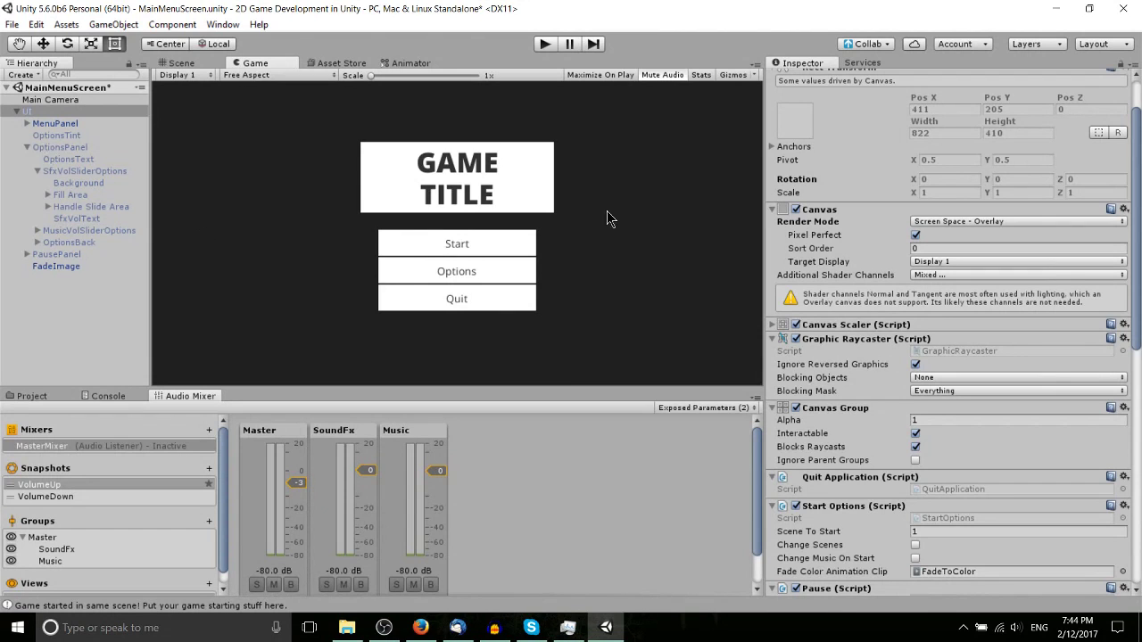
click(58, 147)
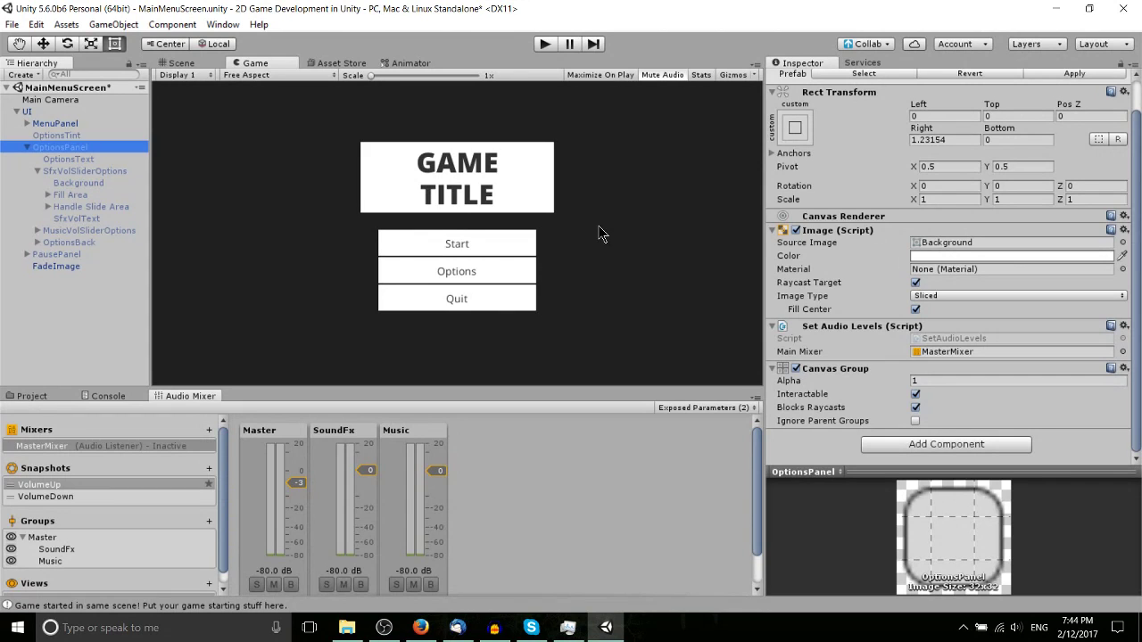
click(347, 64)
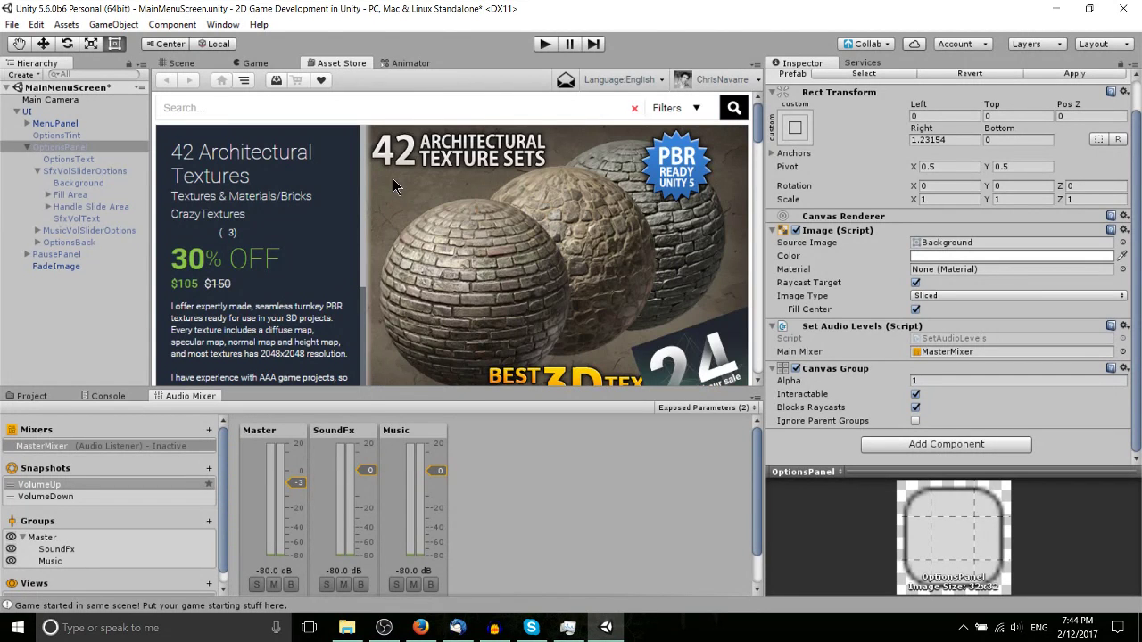
- Return to the Scene view and centre the GAME TITLE menu with Start, Options and Quit
click(178, 63)
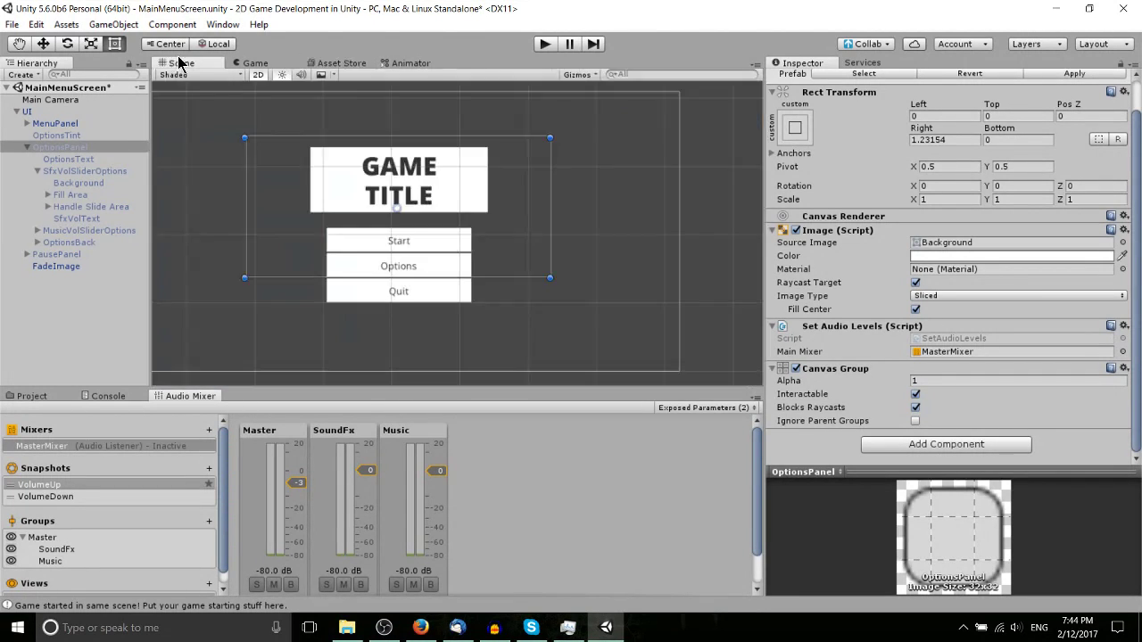
scroll(479, 319, down, 1)
middle_drag(500, 319, 523, 331)
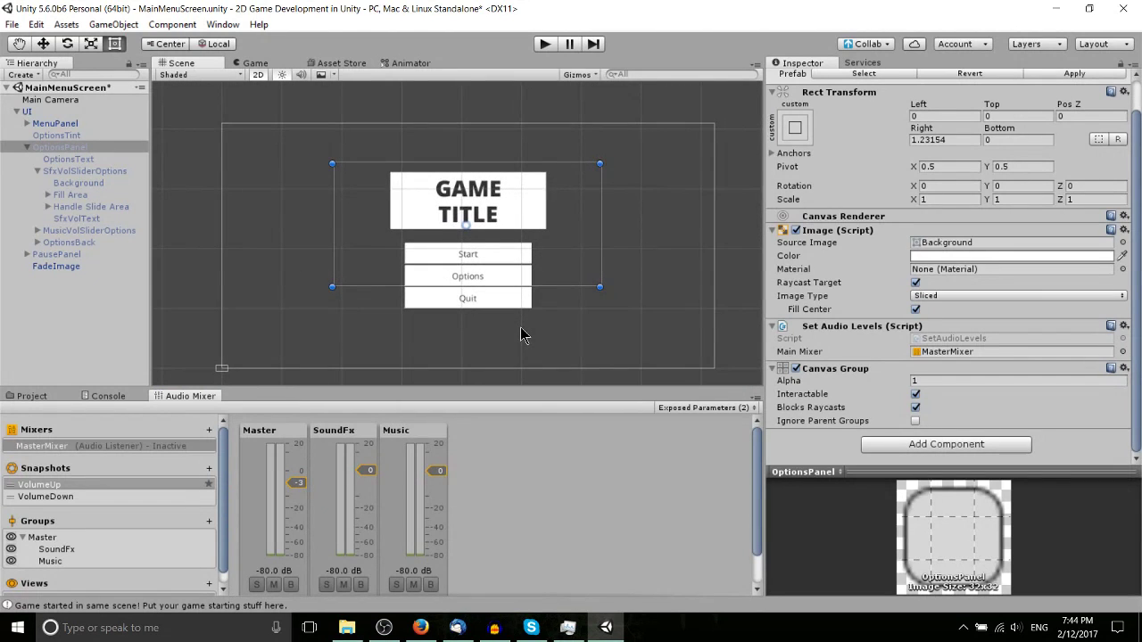